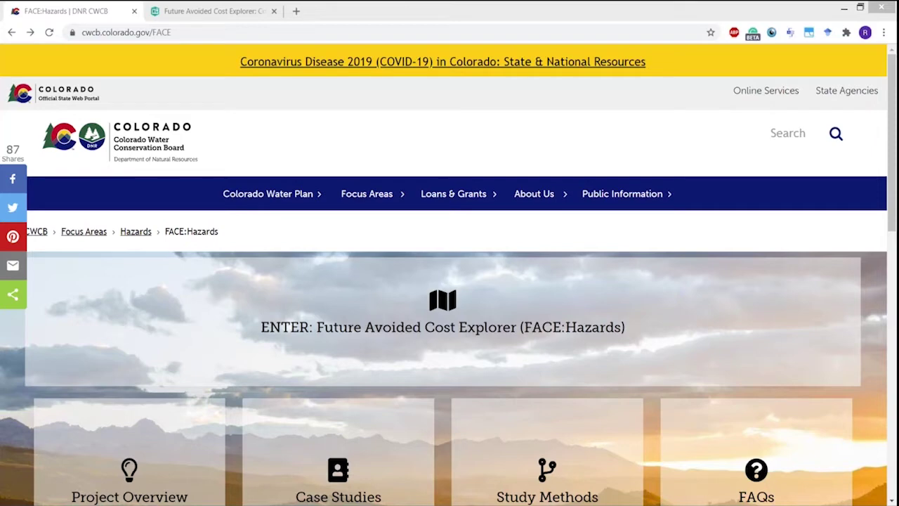
Open the Future Avoided Cost Explorer (FACE:Hazards) from the Colorado Water Conservation Board's project page.
left_click(724, 245)
scroll(725, 246, "down", 2)
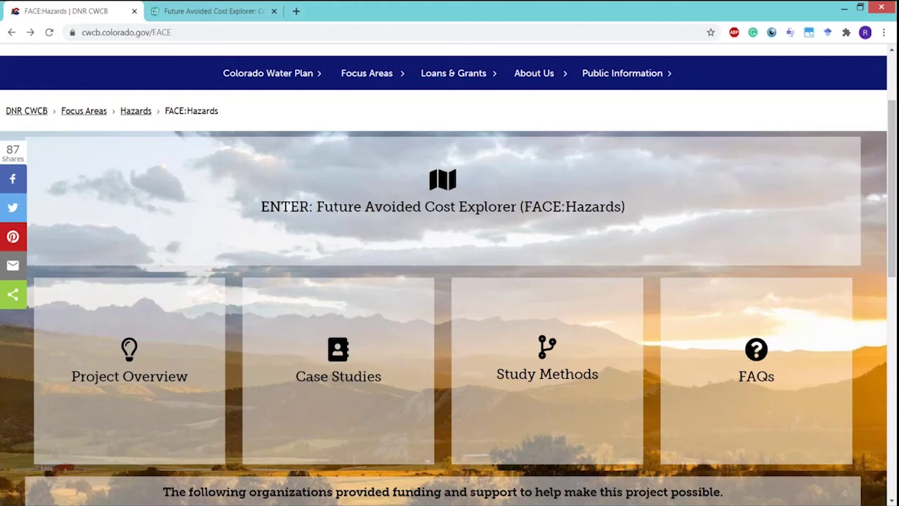
left_click(477, 333)
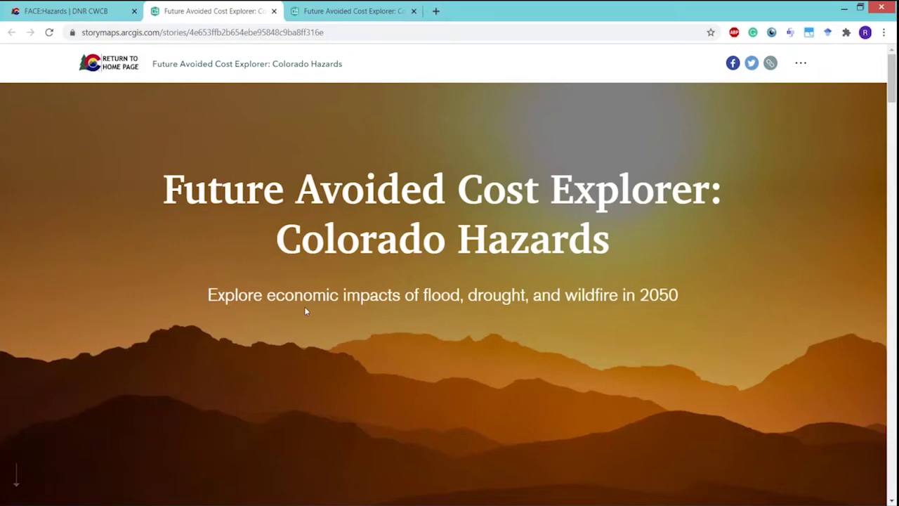
Read the explorer's introduction on climate change, population growth, and the economic impacts of flood, drought and wildfire.
scroll(304, 310, "down", 2)
scroll(306, 311, "down", 1)
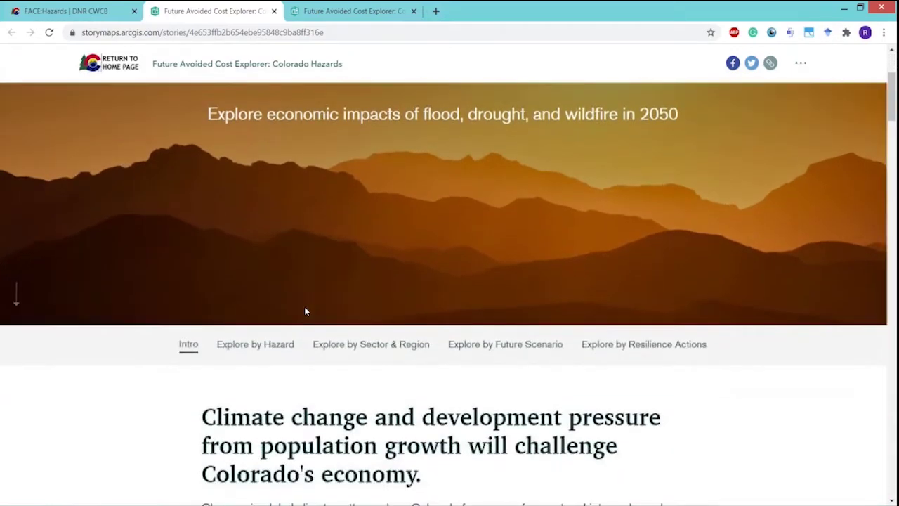
scroll(305, 311, "down", 1)
scroll(305, 311, "down", 2)
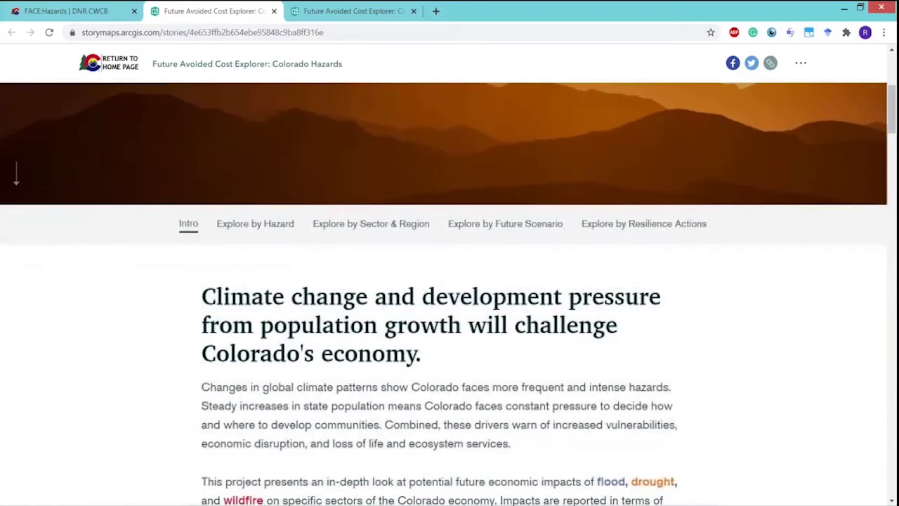
scroll(305, 311, "down", 1)
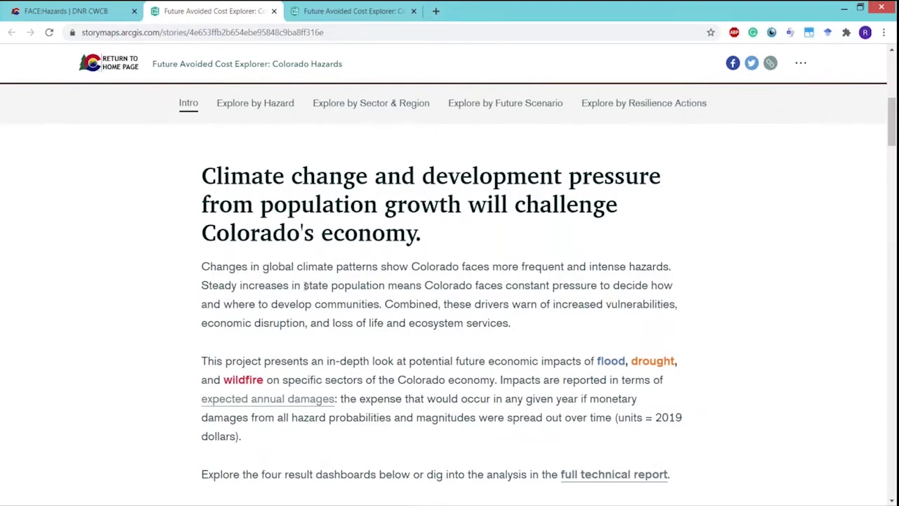
scroll(298, 285, "down", 1)
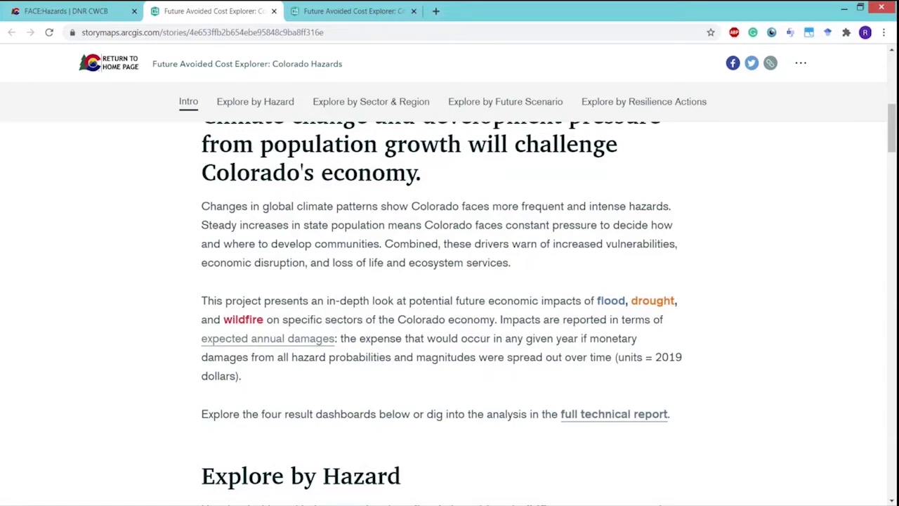
scroll(565, 241, "down", 1)
mouse_move(565, 240)
left_mouse_down()
mouse_move(634, 240)
mouse_move(566, 241)
left_mouse_up()
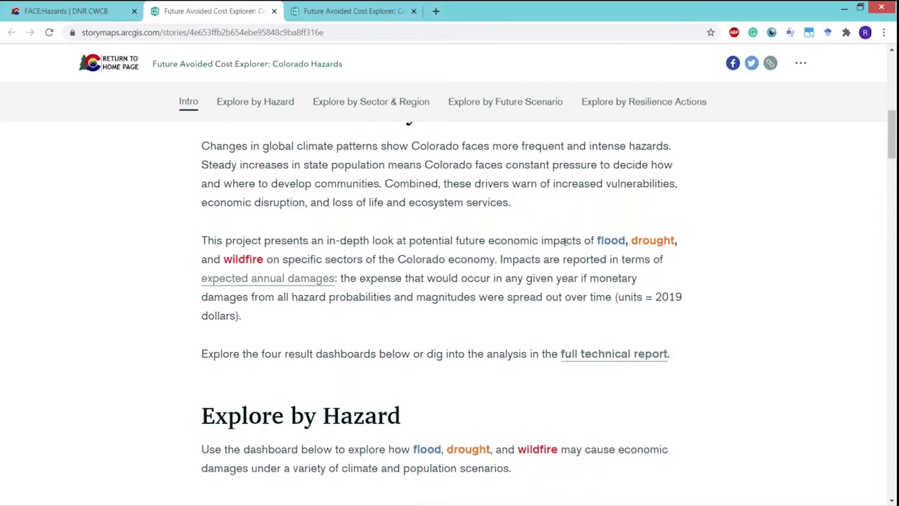
scroll(562, 241, "down", 3)
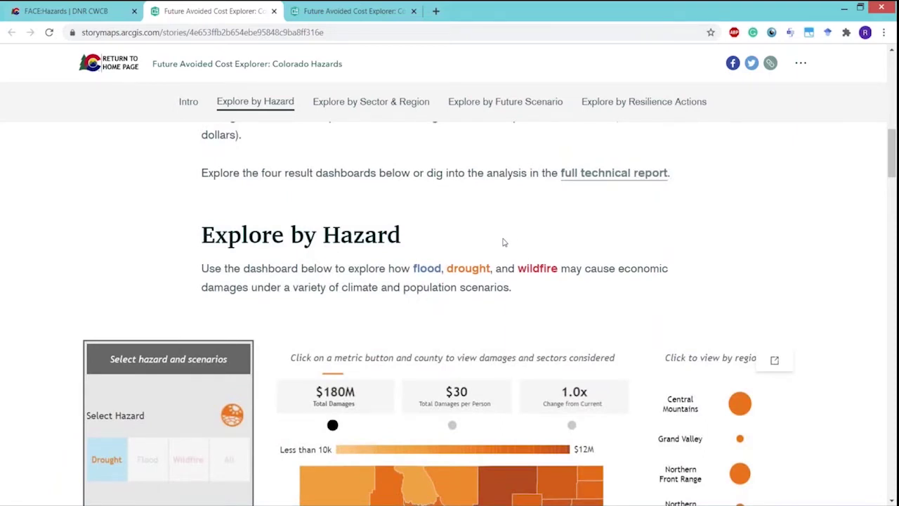
Show the Explore by Hazard dashboard in full screen.
scroll(503, 243, "down", 2)
scroll(503, 242, "up", 1)
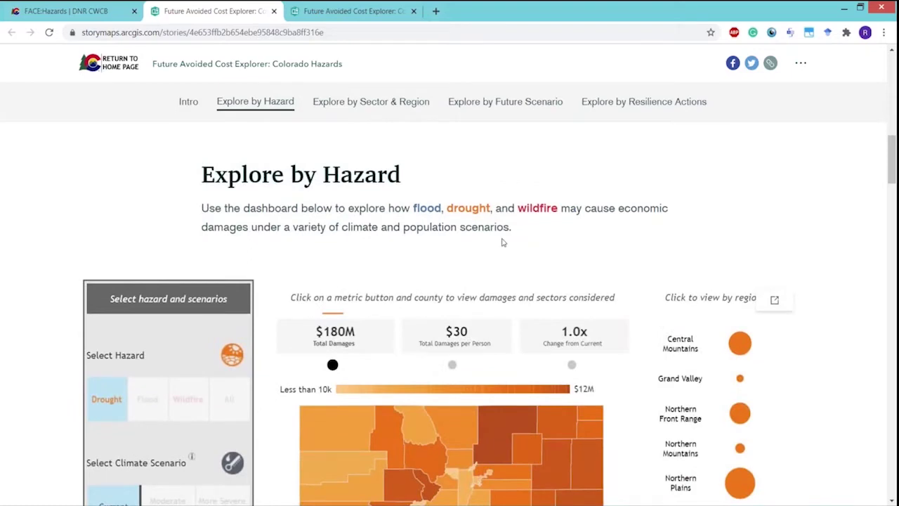
scroll(502, 242, "down", 5)
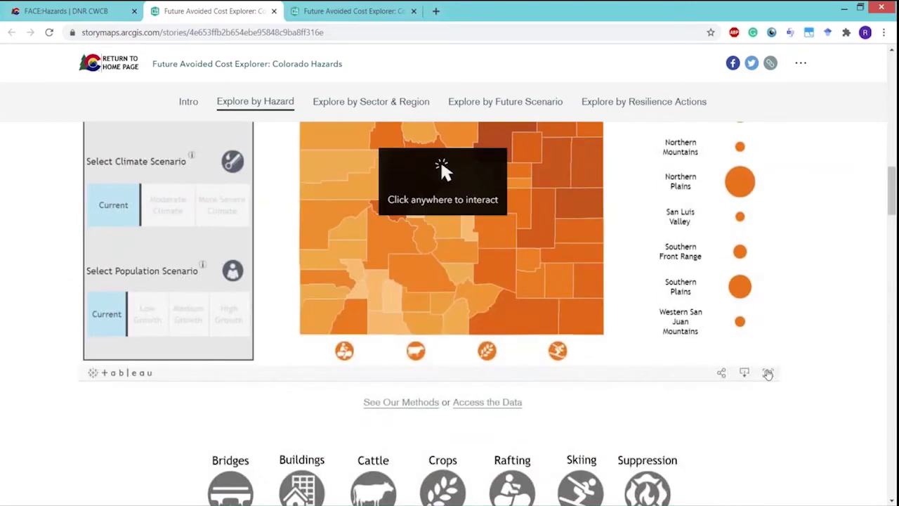
left_click(768, 373)
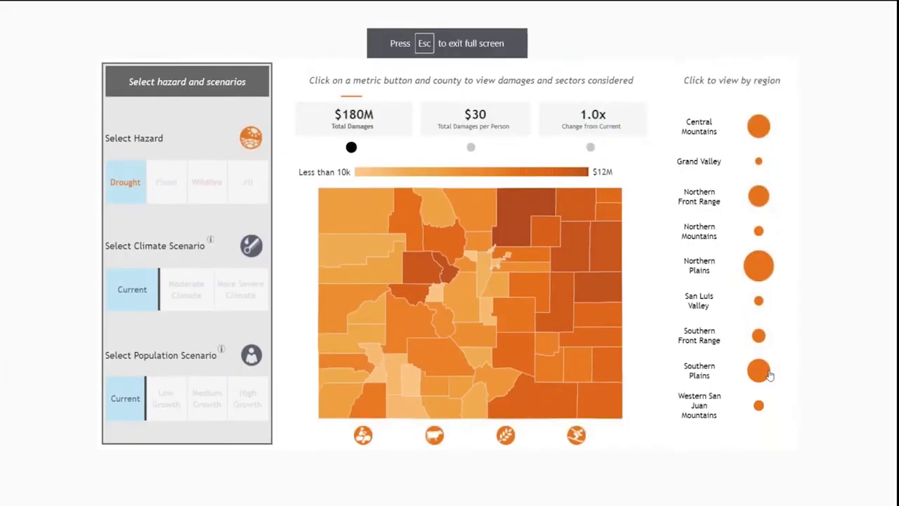
Set the dashboard's hazard to Flood and inspect the damage details of San Miguel County in the southwest of the map.
mouse_move(503, 318)
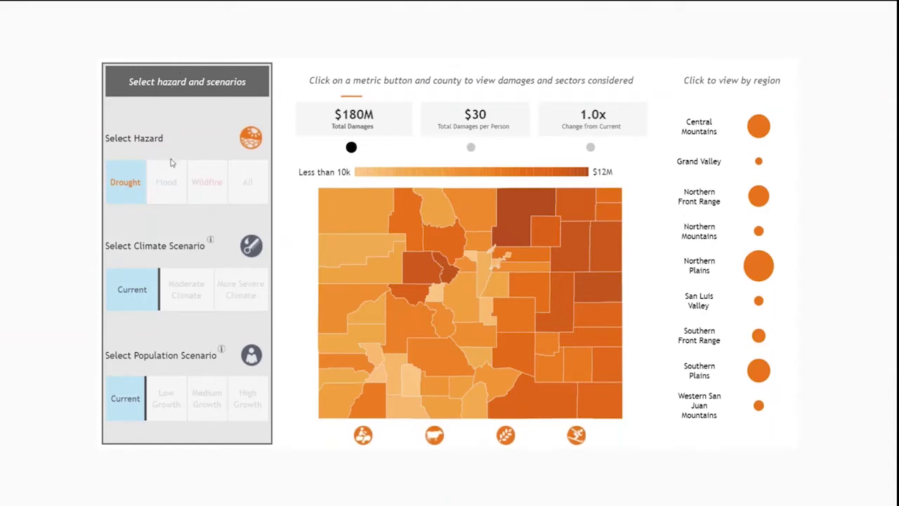
left_click(175, 182)
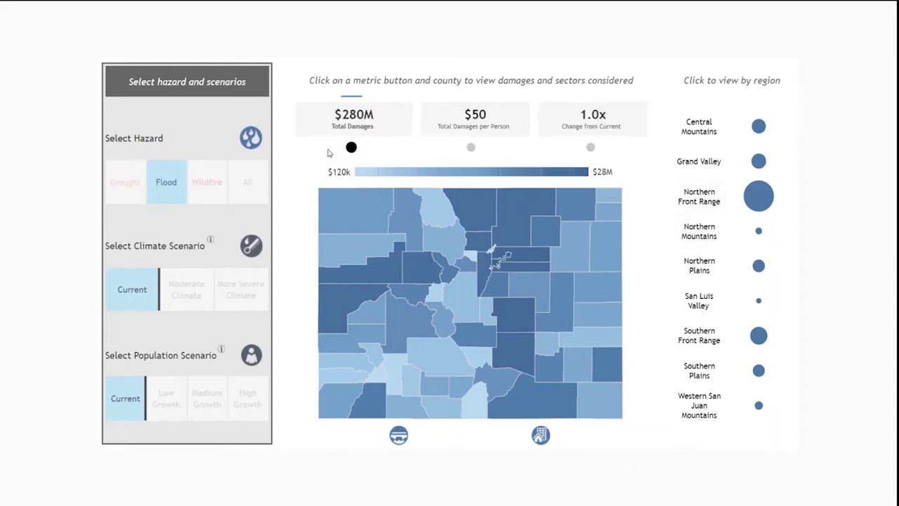
mouse_move(334, 366)
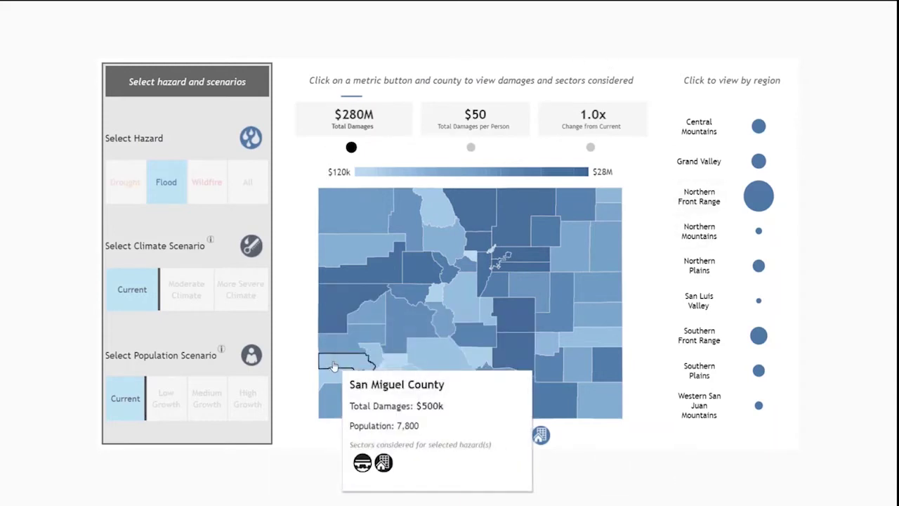
mouse_move(389, 347)
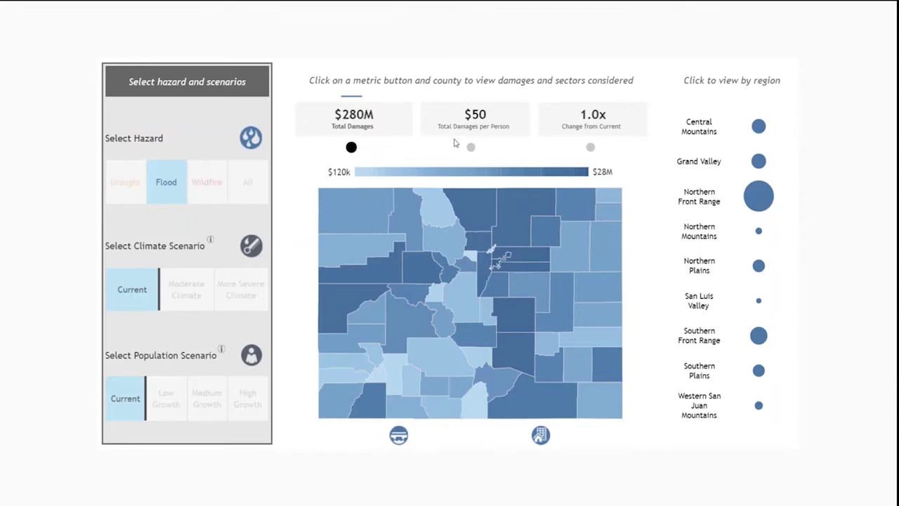
View flood damages for the large L-shaped county on the state's northern border, and set the climate scenario to Moderate Climate.
left_click(501, 239)
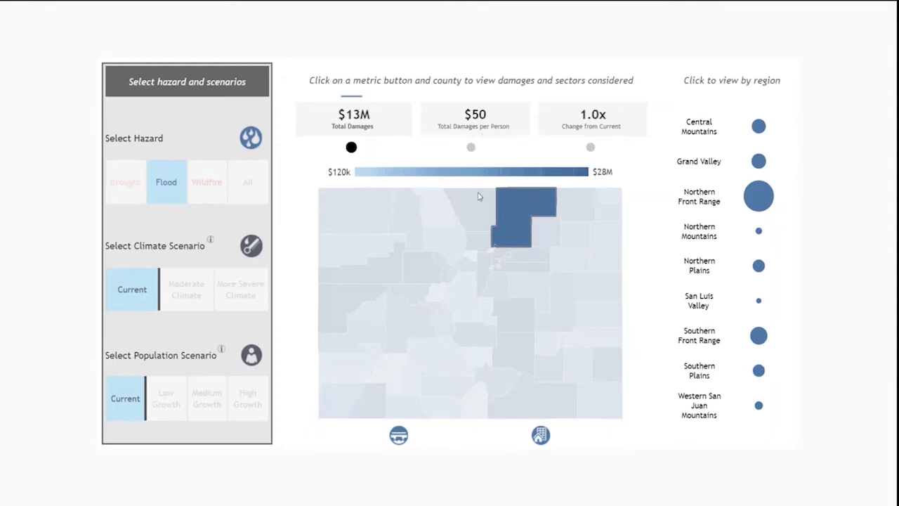
mouse_move(478, 200)
left_click(186, 289)
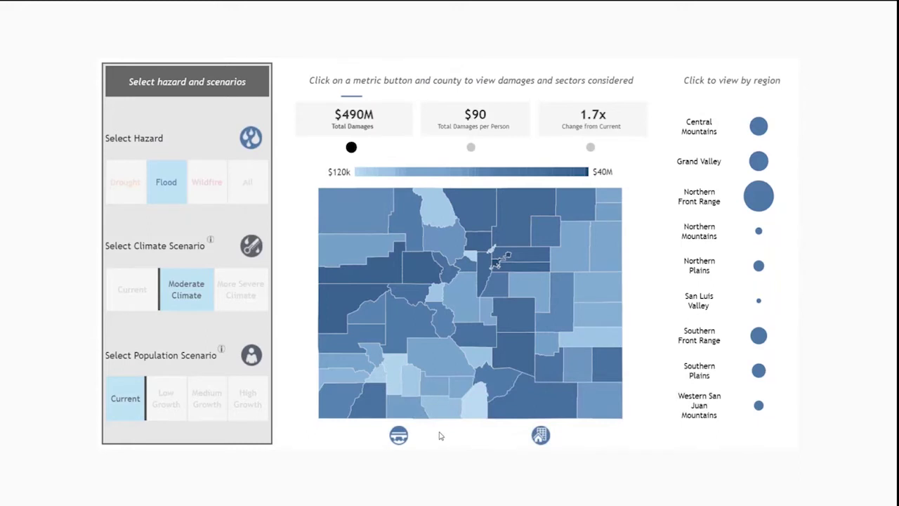
Leave full screen and review the sector icons and their damage descriptions beneath the dashboard.
key("Escape")
scroll(434, 407, "down", 1)
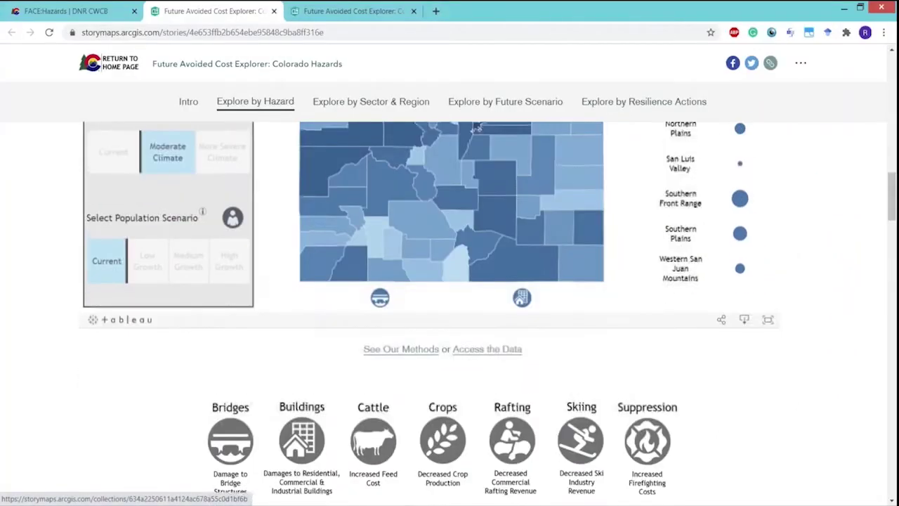
scroll(435, 400, "down", 1)
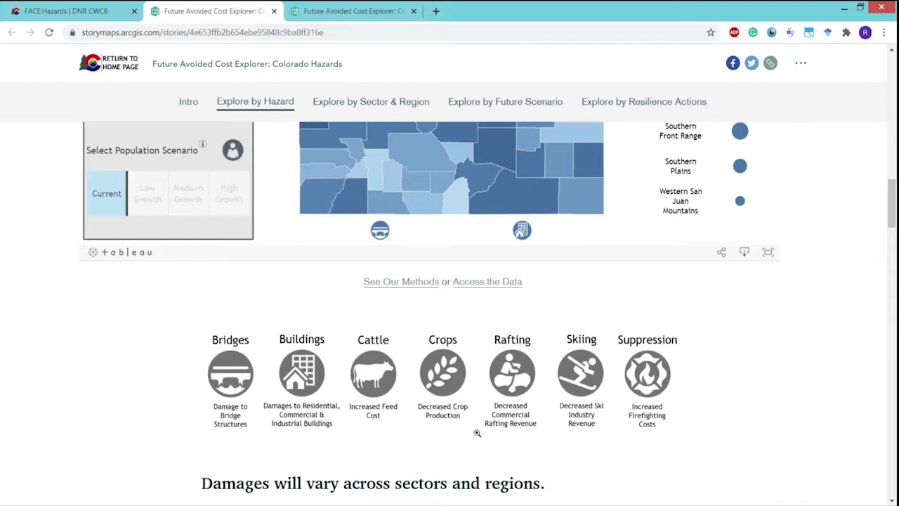
scroll(477, 434, "up", 3)
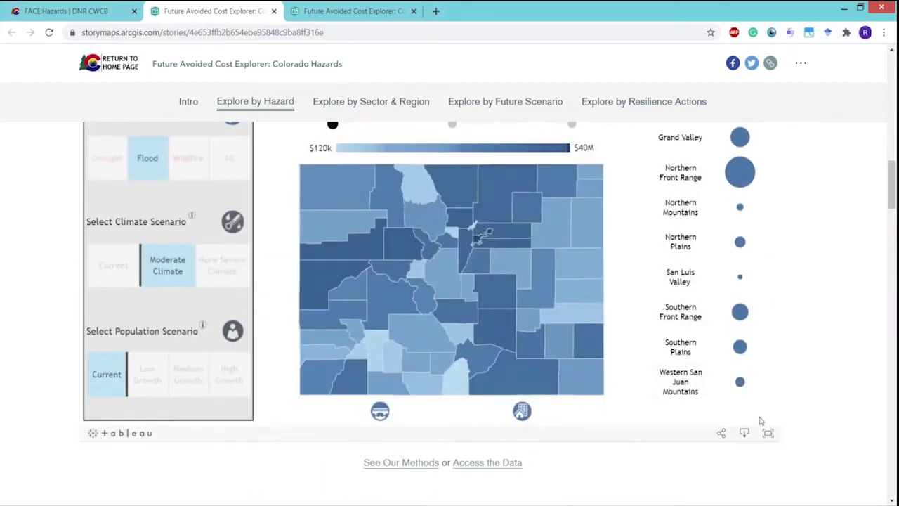
Return the dashboard to full screen and inspect the moderate-climate flood damages of Huerfano and Pitkin counties.
left_click(769, 436)
mouse_move(498, 380)
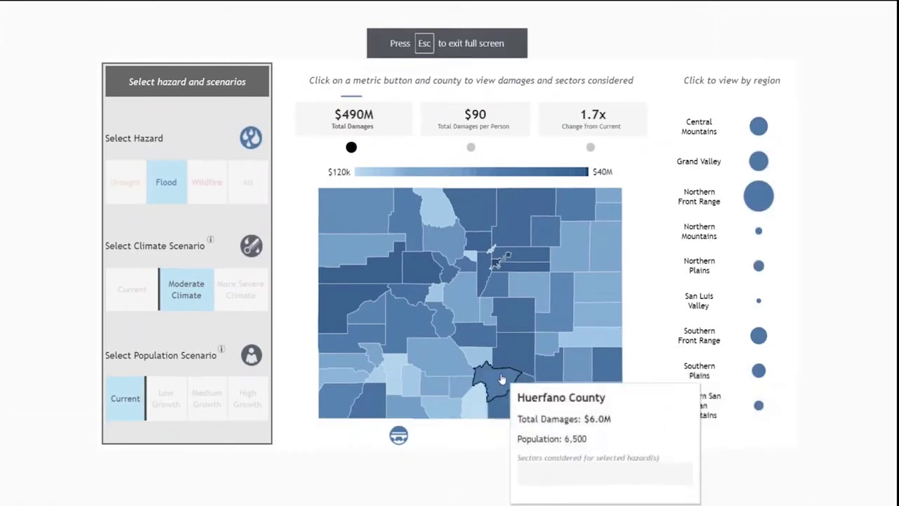
mouse_move(414, 307)
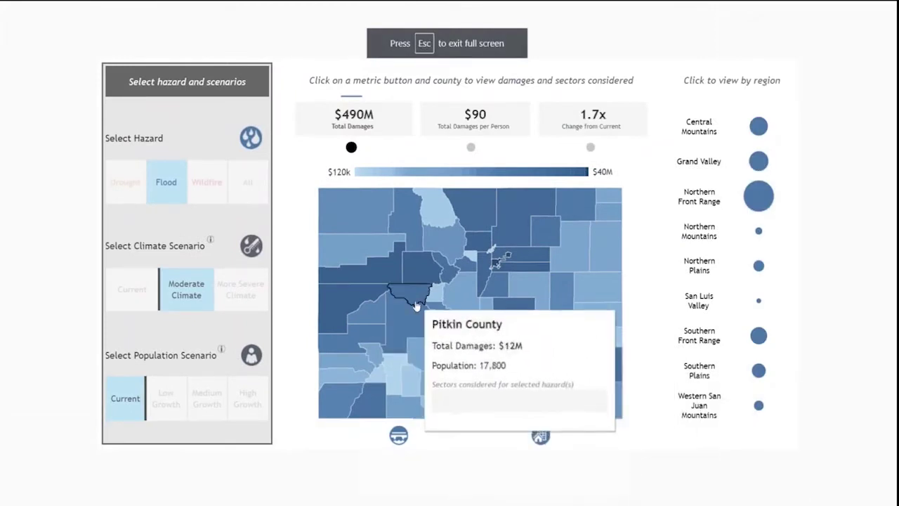
mouse_move(497, 247)
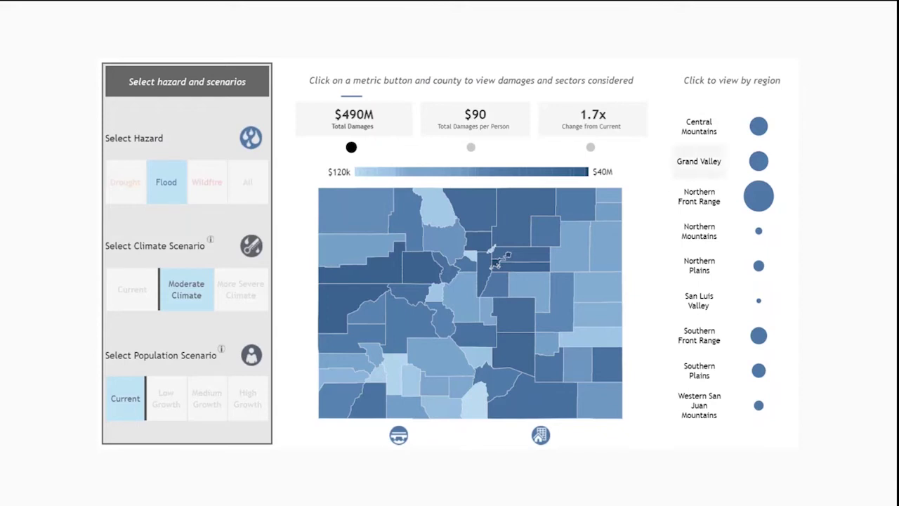
View flood damages for the Northern Front Range and Southern Front Range regions, and clear the region selection.
left_click(759, 196)
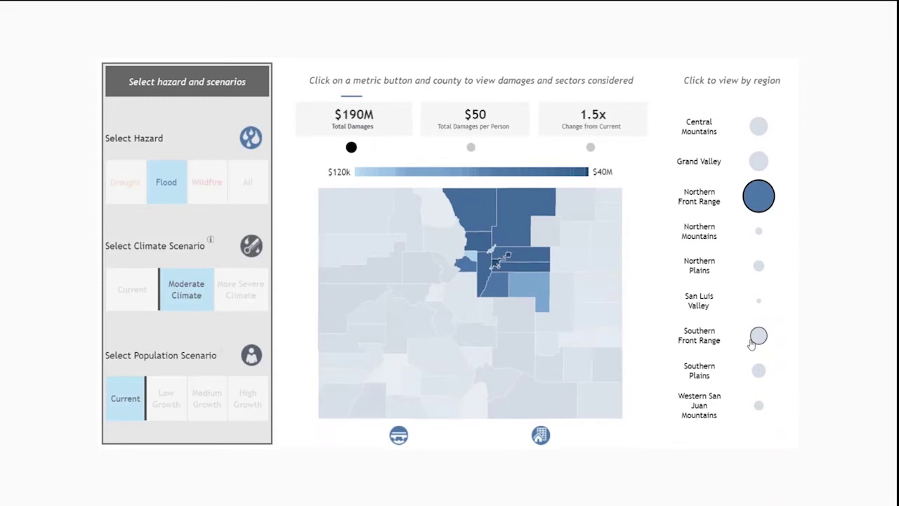
left_click(753, 338)
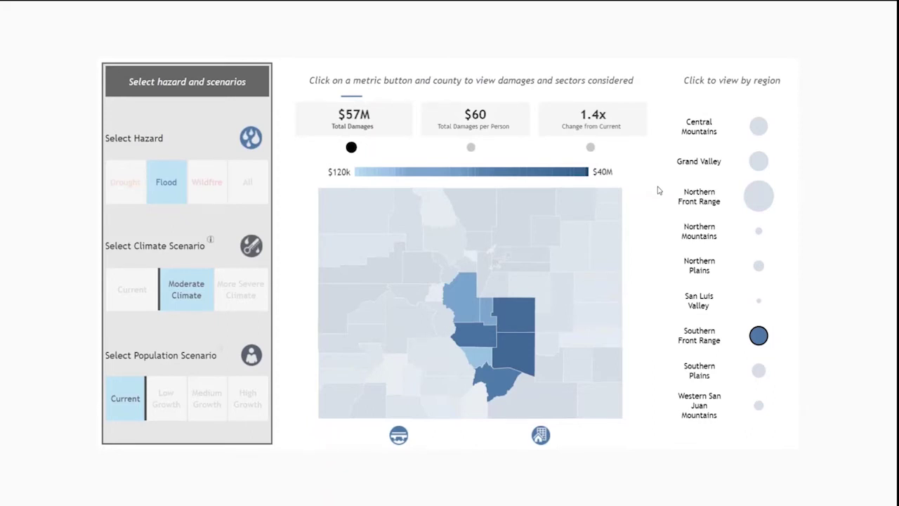
left_click(761, 337)
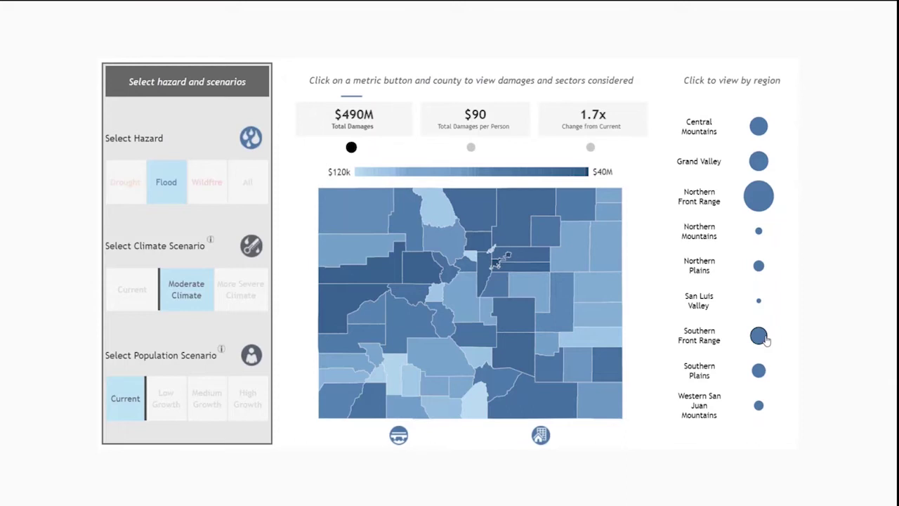
Set the climate scenario to Current and the hazard to Drought, and view the damage details of Yuma County.
left_click(120, 299)
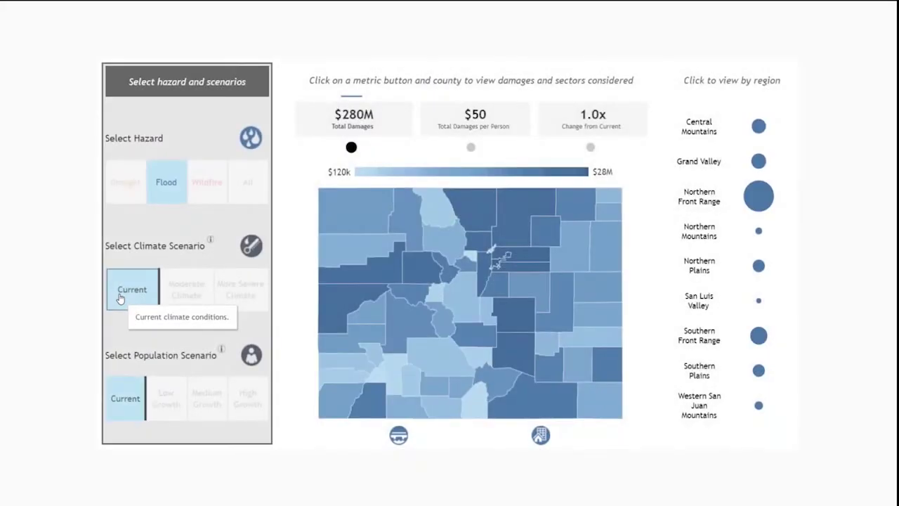
left_click(115, 181)
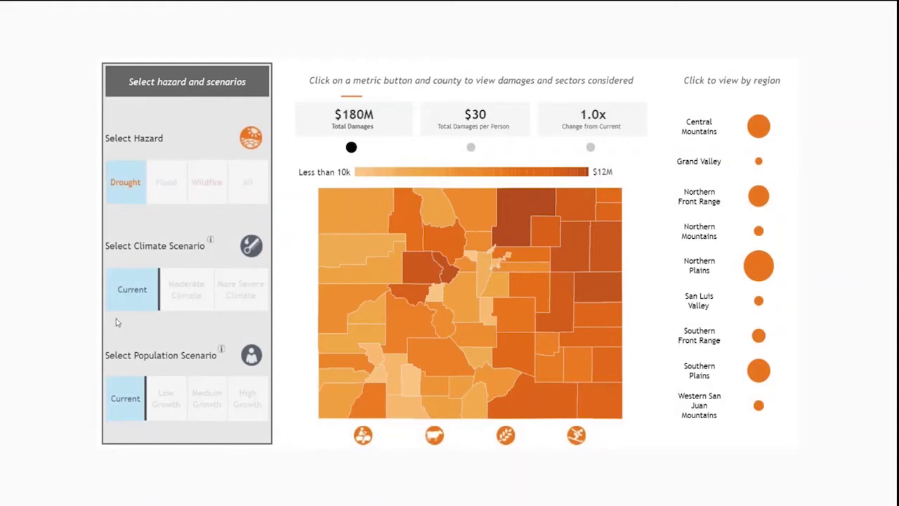
left_click(594, 247)
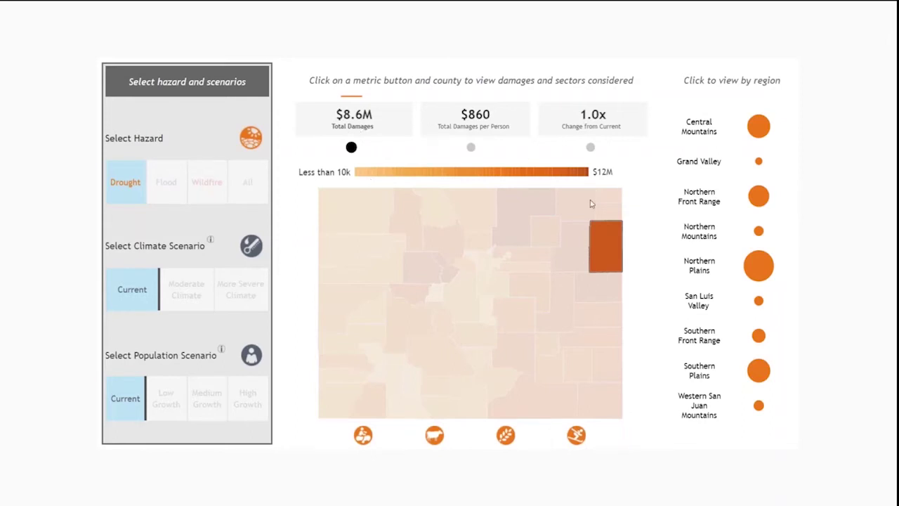
mouse_move(601, 240)
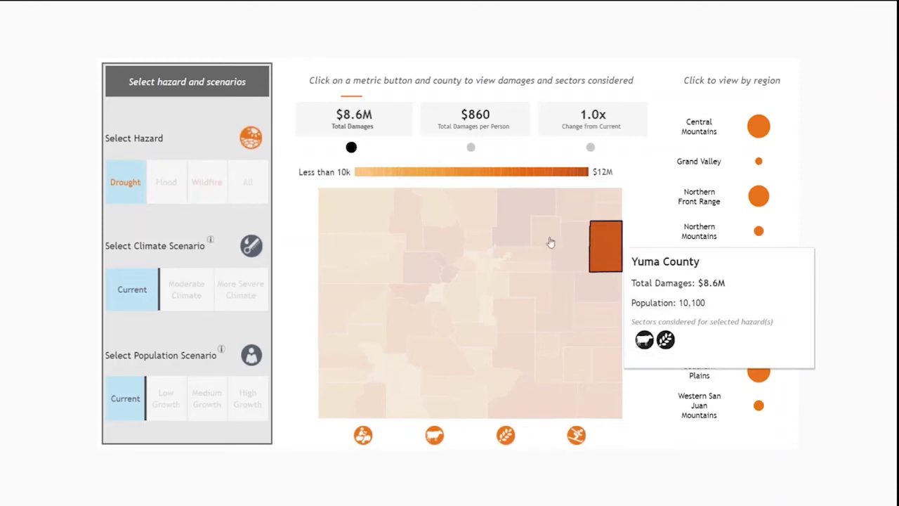
Set the scenarios to Moderate Climate and Low Growth, and view the drought damages for Yuma County.
left_click(171, 292)
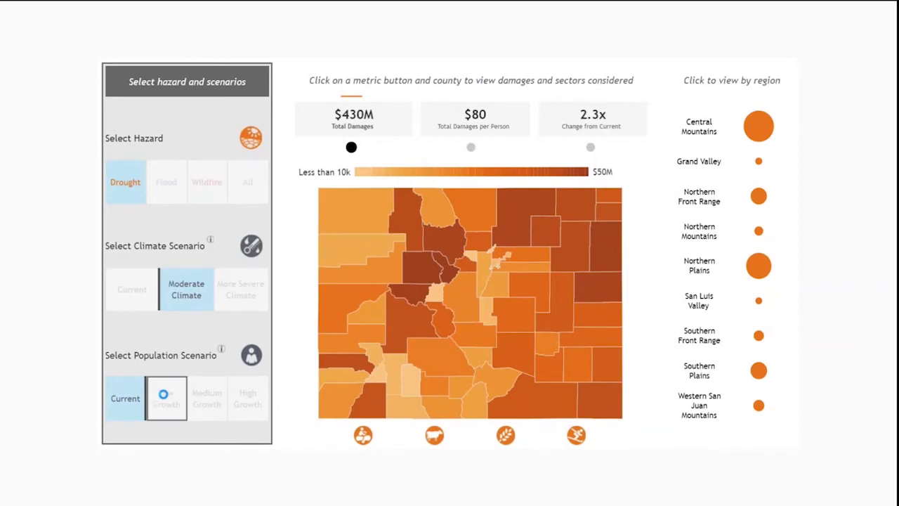
left_click(164, 395)
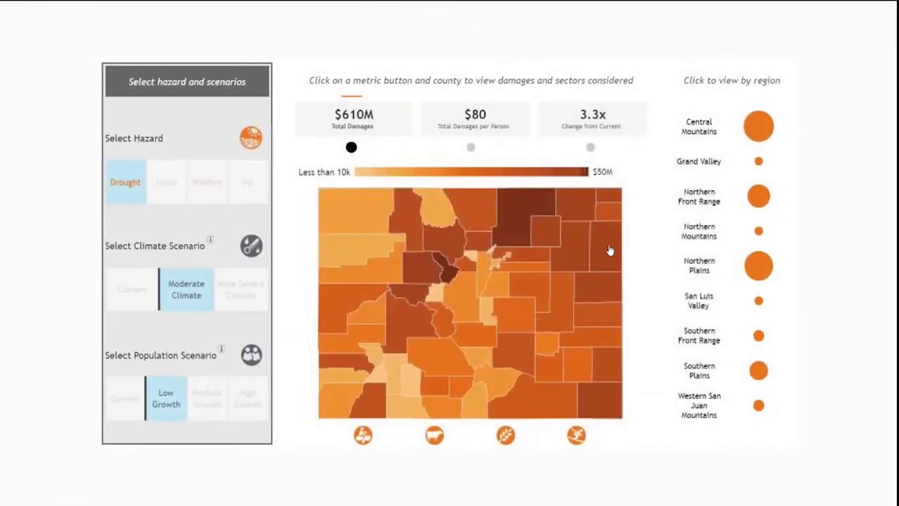
left_click(607, 246)
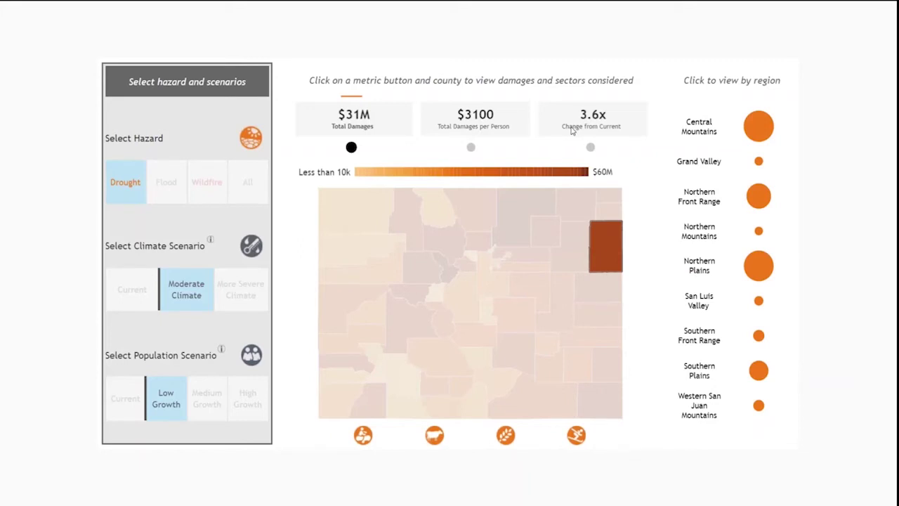
mouse_move(609, 242)
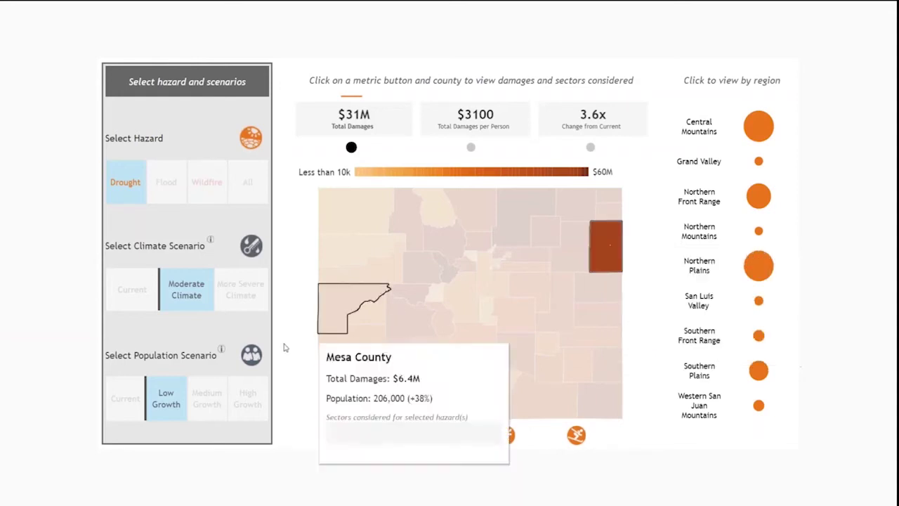
Set the scenarios to More Severe Climate and High Growth, and view the drought damages for Yuma County.
left_click(230, 288)
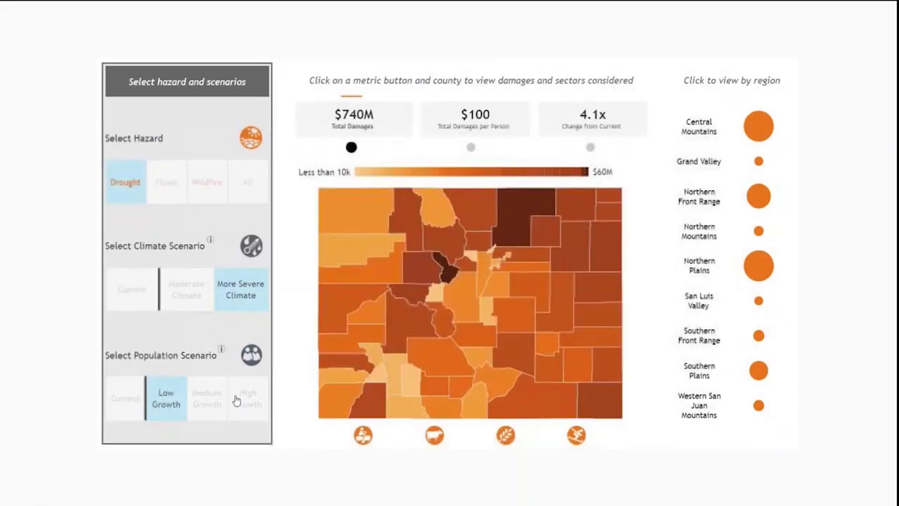
left_click(246, 397)
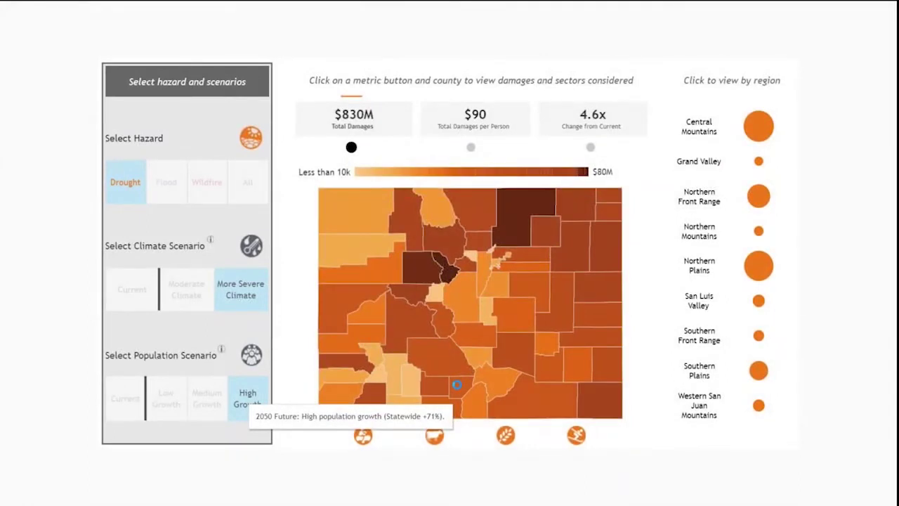
left_click(605, 245)
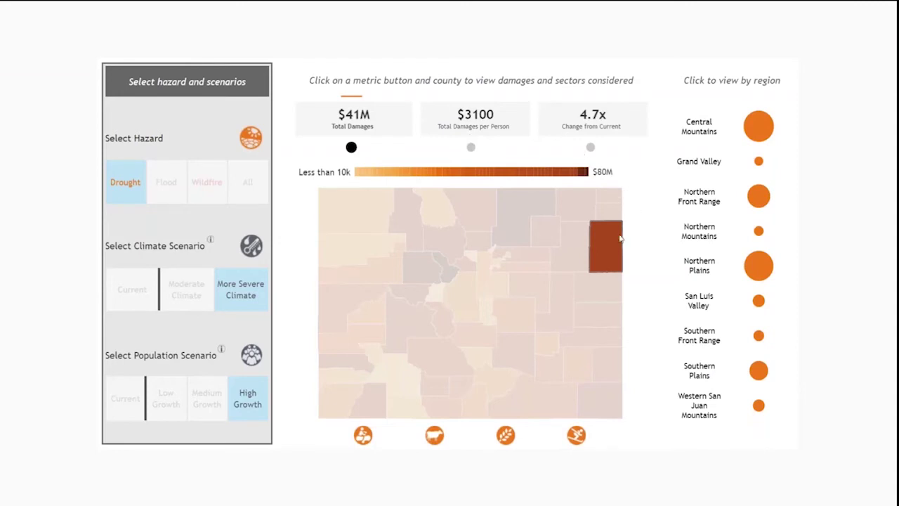
mouse_move(613, 241)
Set the climate and population scenarios to Current and the hazard to Flood, and view the damages for Larimer County.
left_click(141, 289)
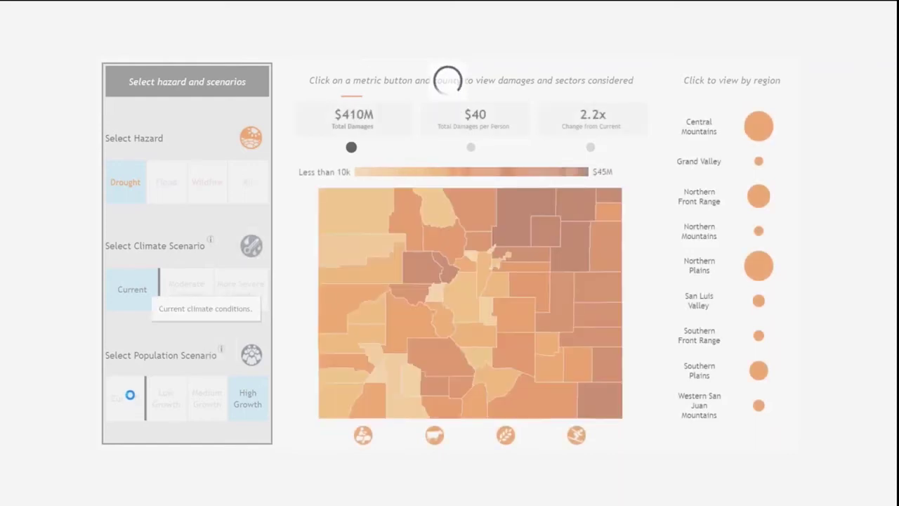
left_click(172, 184)
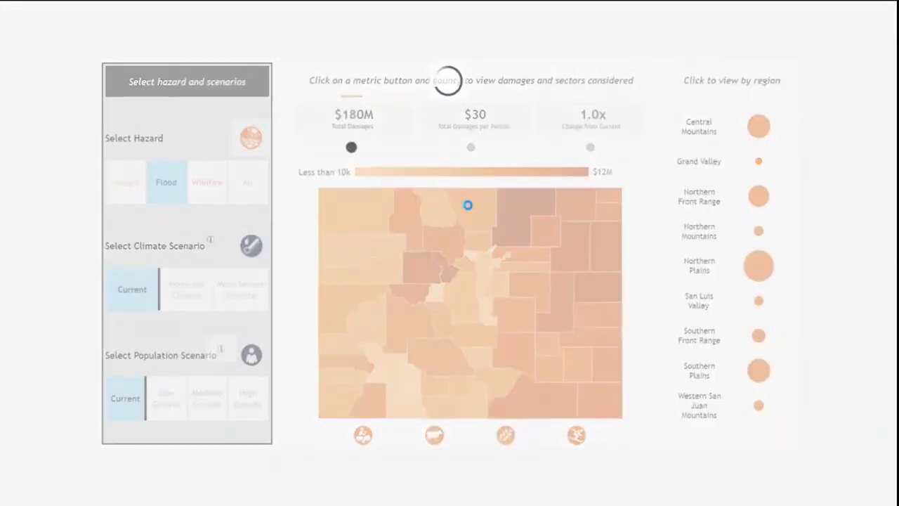
left_click(481, 212)
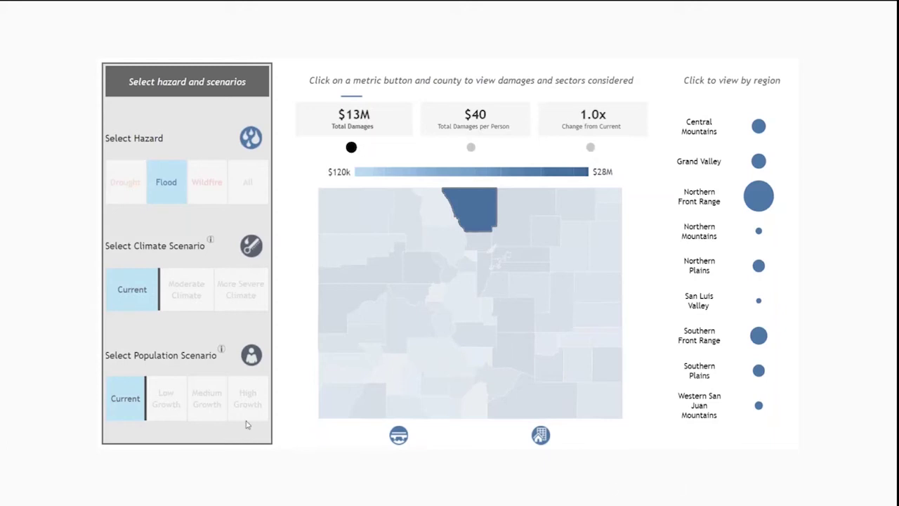
View Larimer County's flood damages under the Low Growth and High Growth population scenarios, and clear the county selection.
left_click(177, 410)
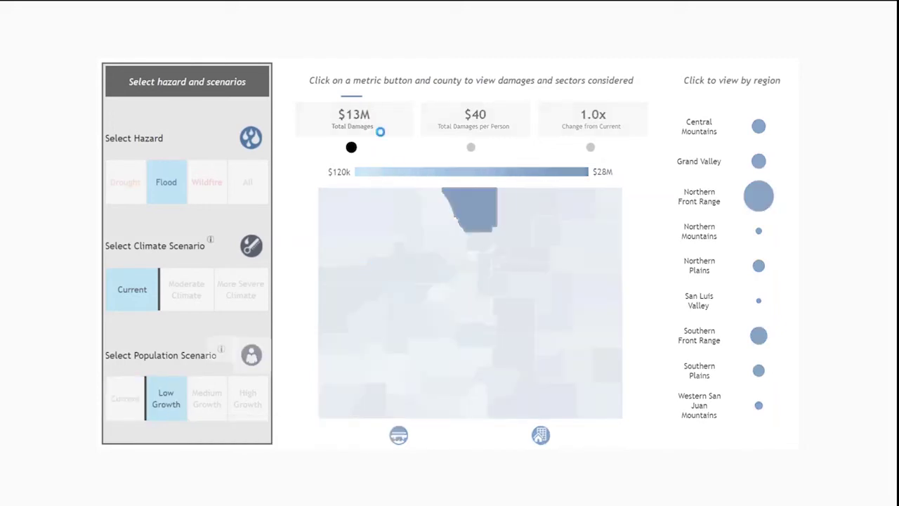
left_click(485, 211)
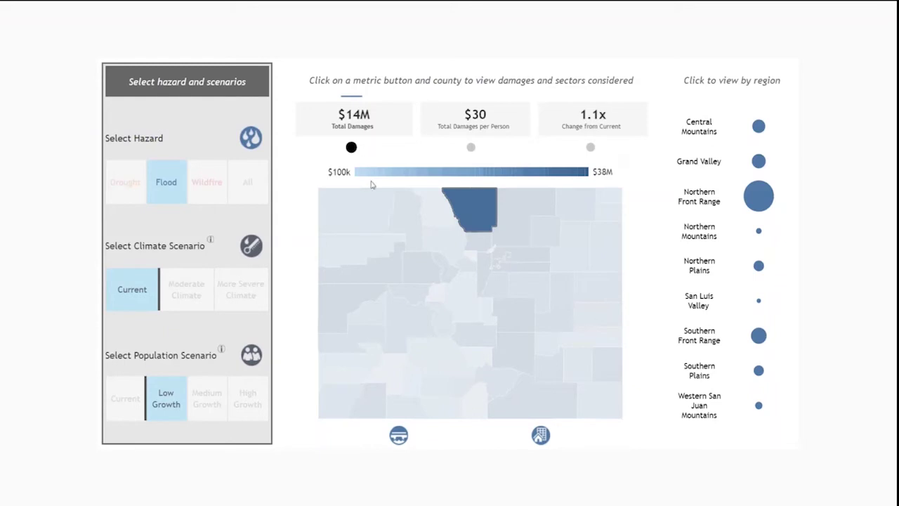
left_click(257, 399)
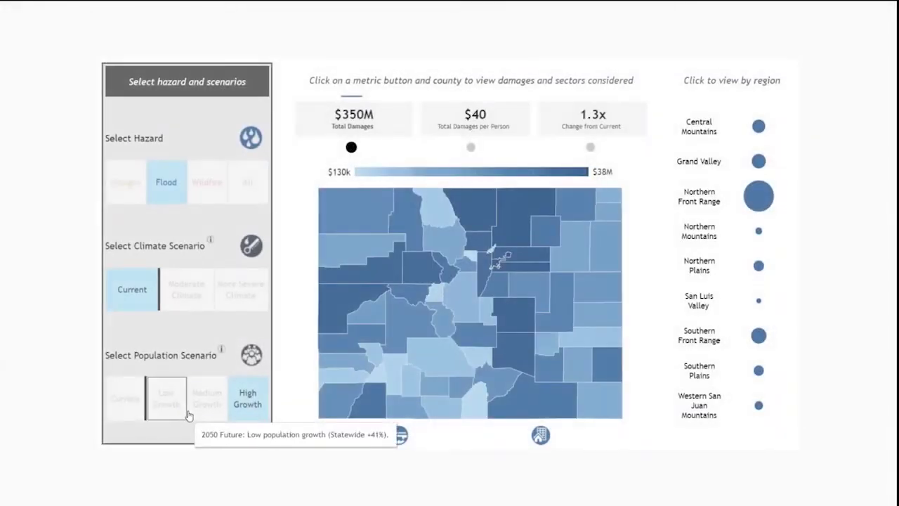
left_click(475, 207)
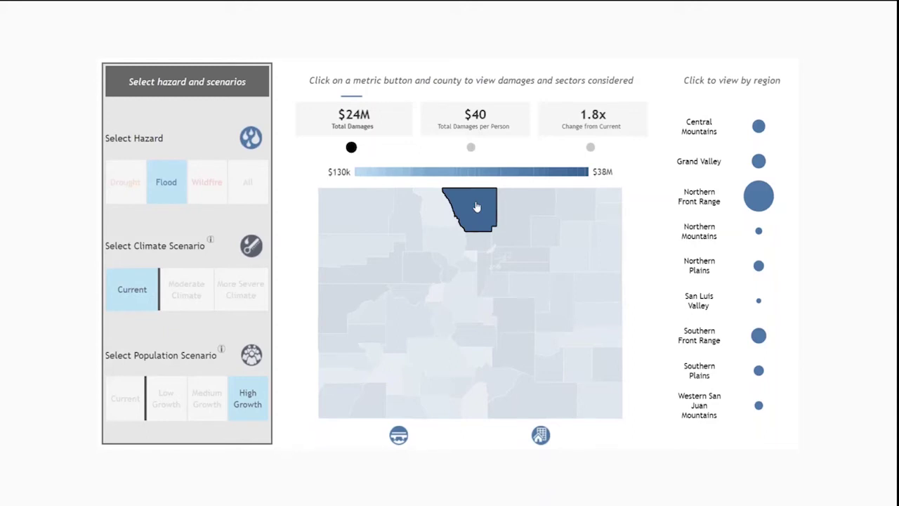
left_click(476, 206)
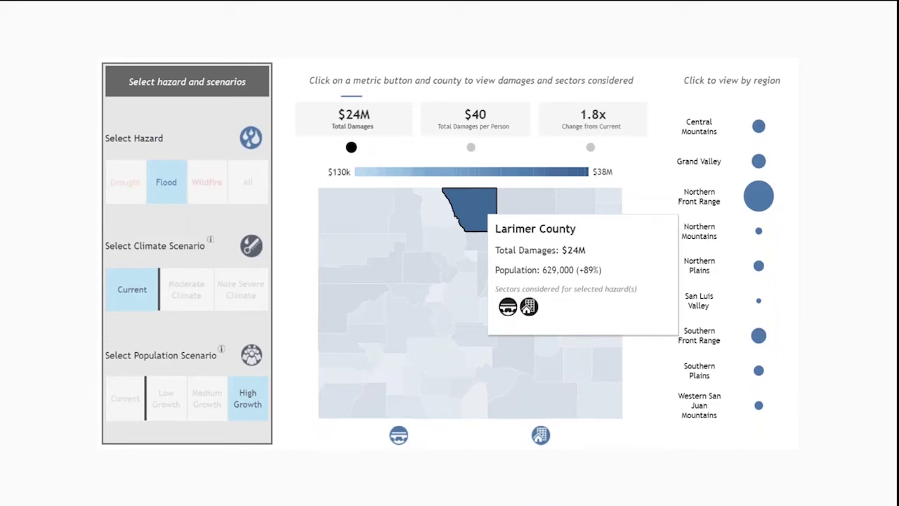
left_click(469, 205)
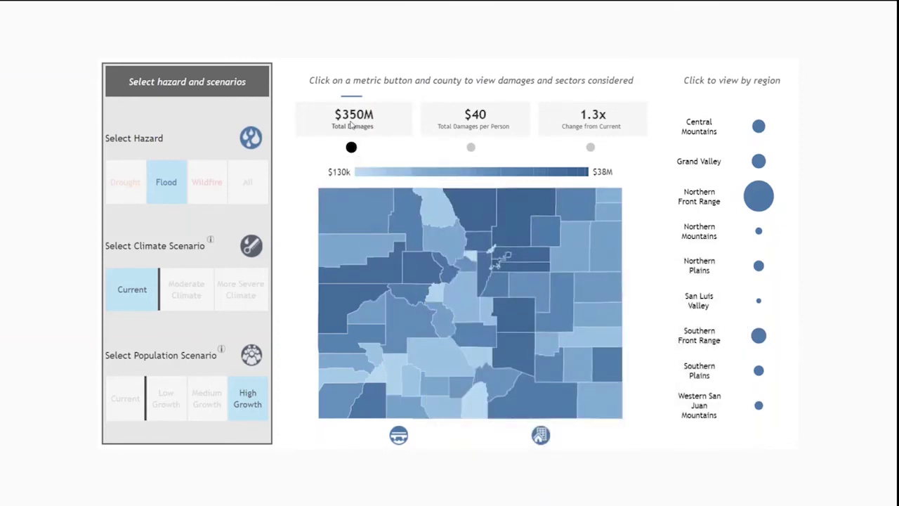
View the flood map by Total Damages per Person and by Change from Current, and return the metric to Total Damages.
left_click(471, 148)
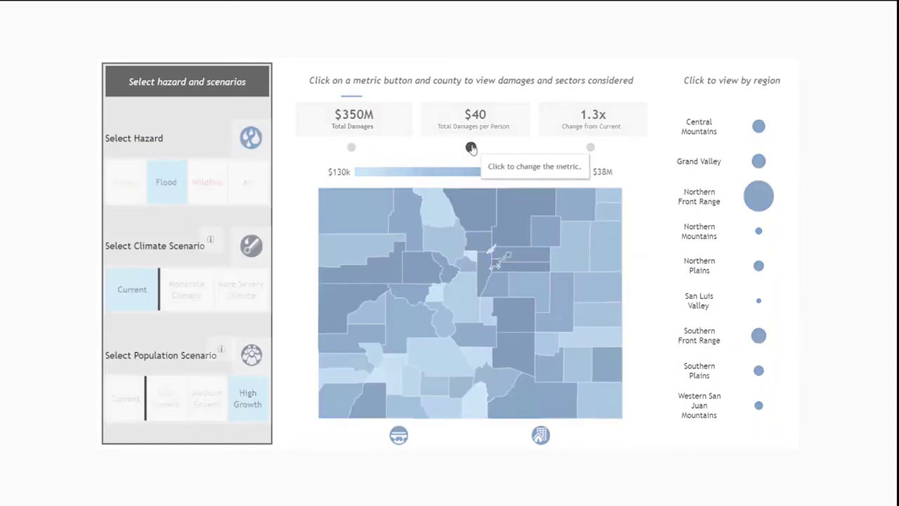
left_click(471, 147)
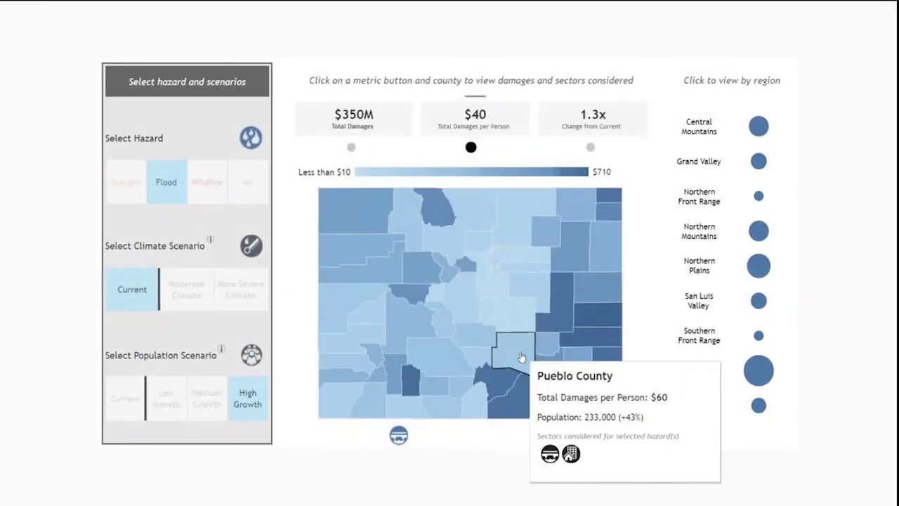
left_click(589, 147)
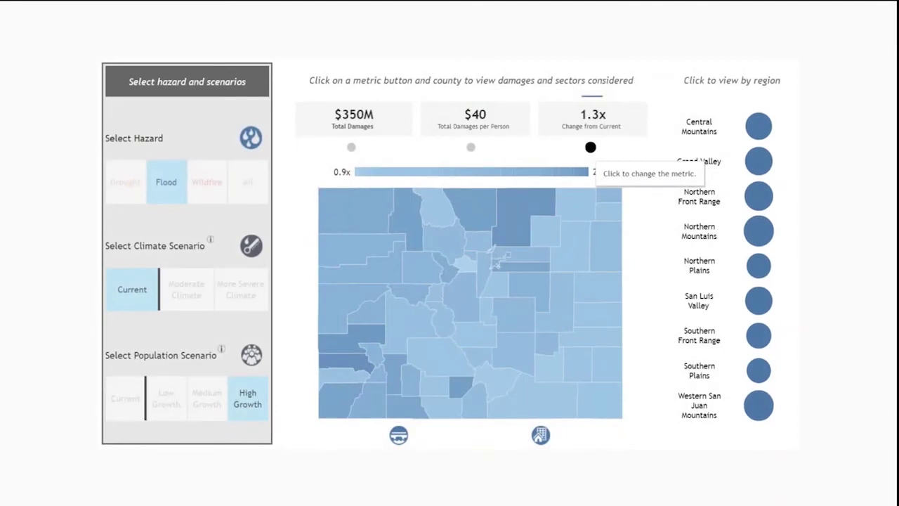
left_click(351, 148)
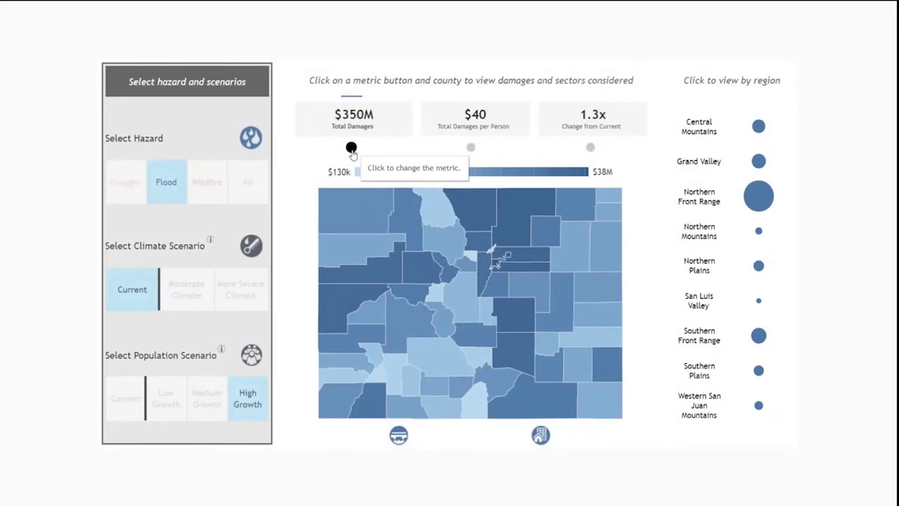
Set the population scenario to Current and the hazard to Wildfire, and inspect county damages within the Western San Juan Mountains region.
left_click(131, 404)
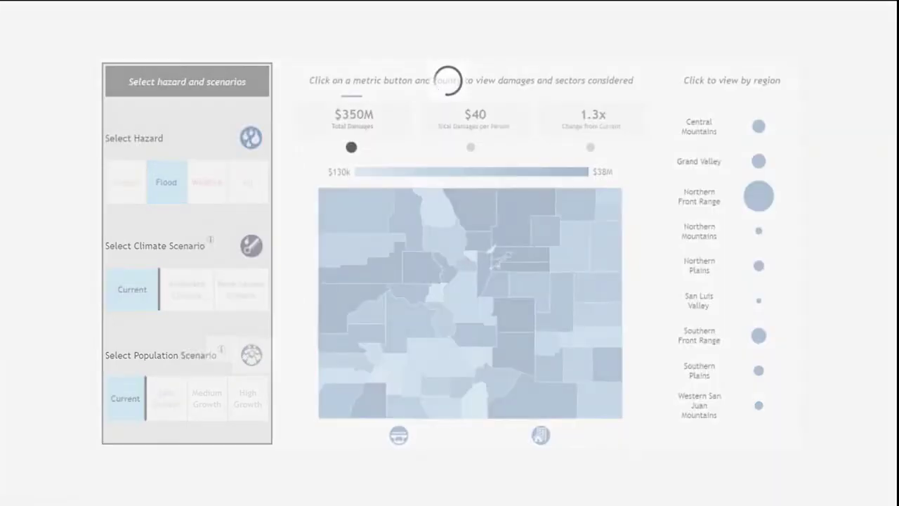
left_click(210, 184)
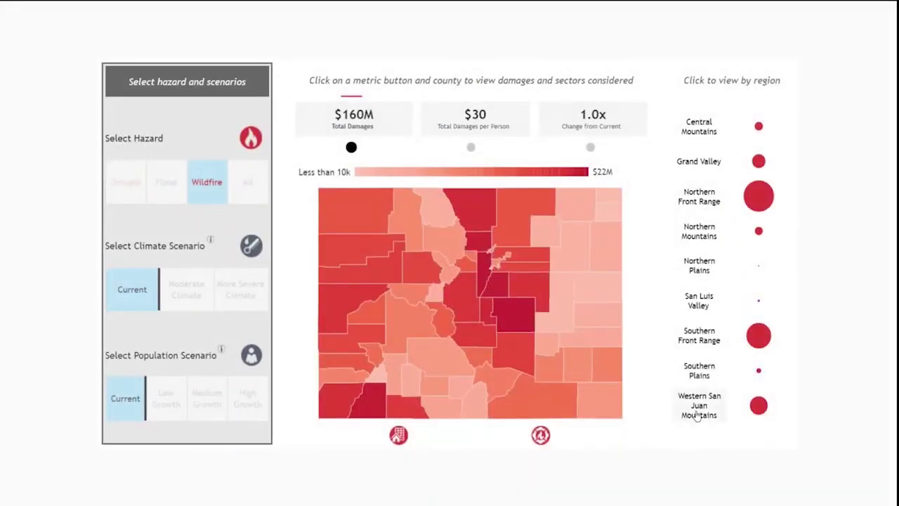
left_click(759, 405)
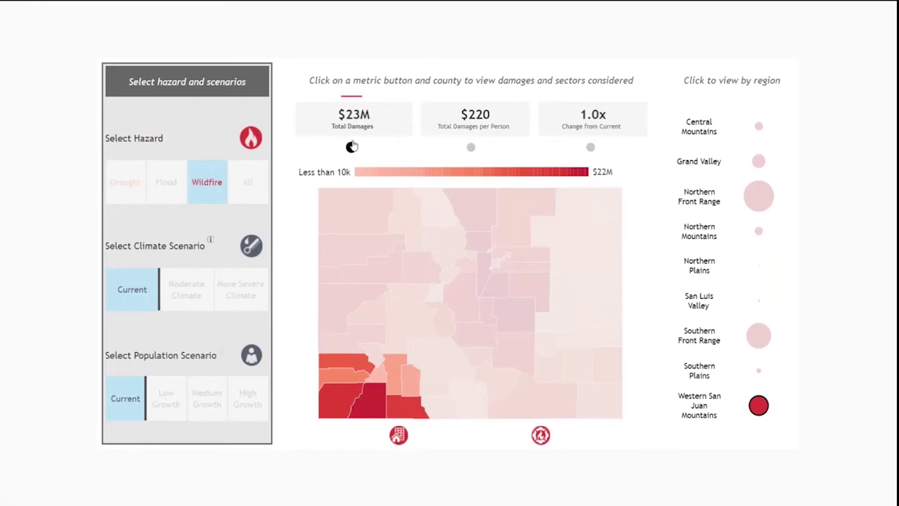
mouse_move(372, 399)
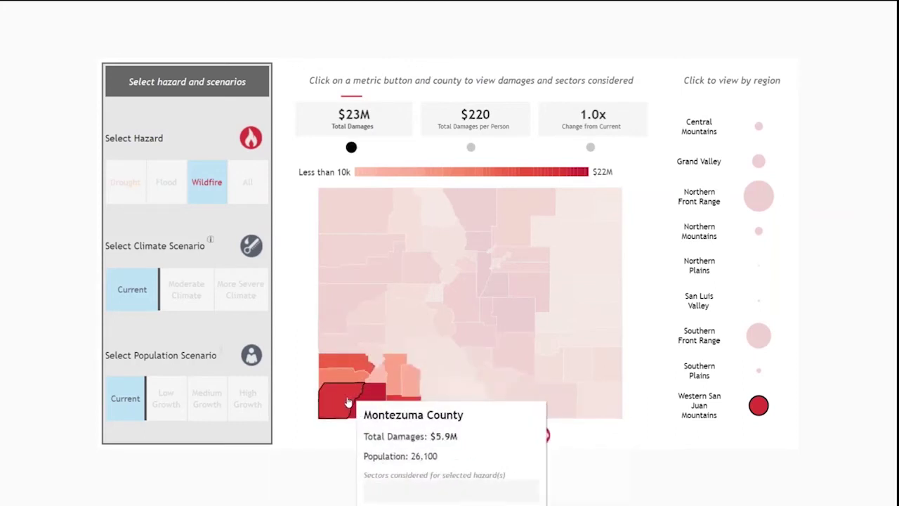
mouse_move(342, 382)
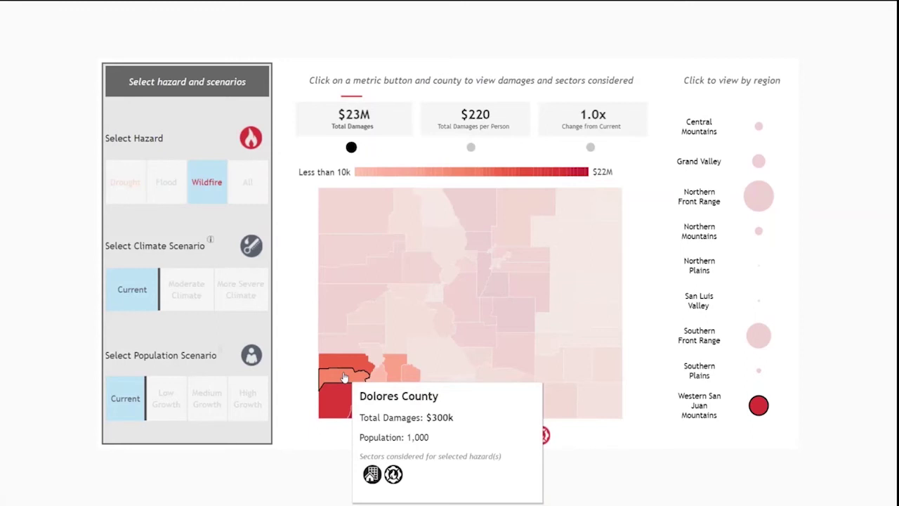
mouse_move(405, 392)
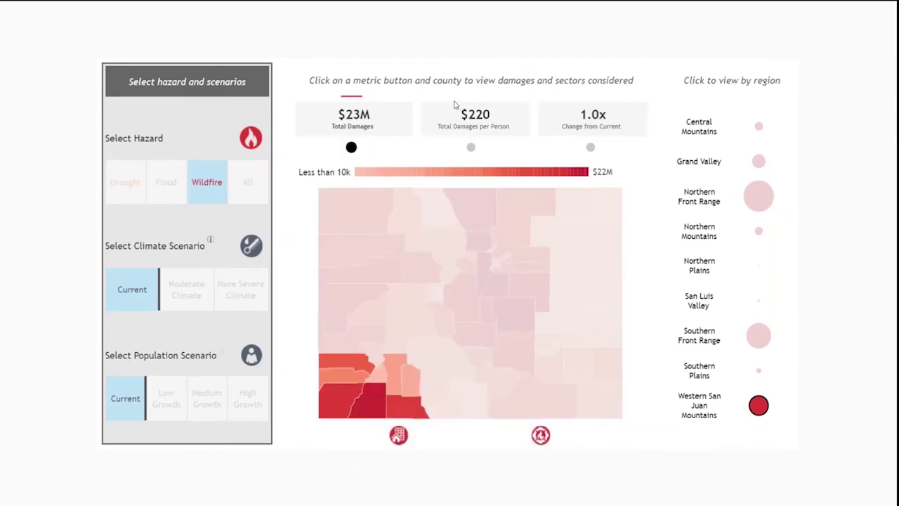
View the region's wildfire damages under Moderate Climate and More Severe Climate, and set the hazard to All.
left_click(198, 302)
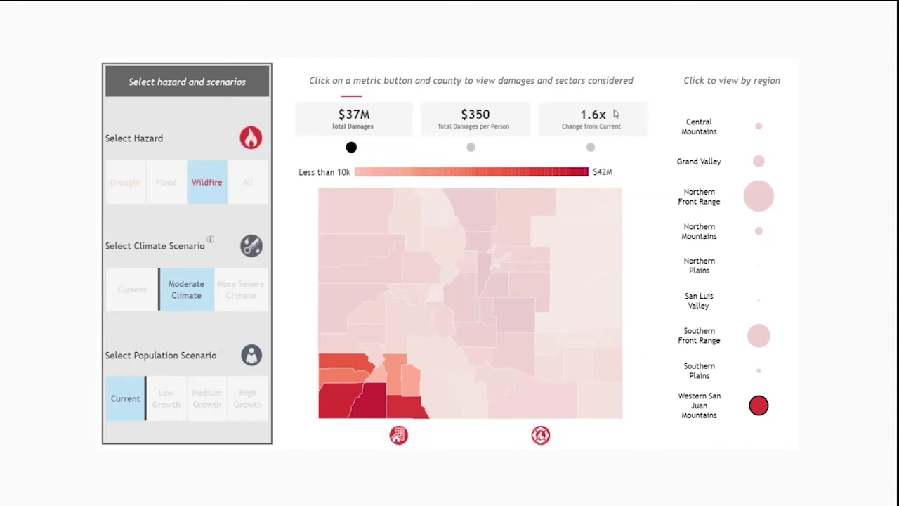
left_click(240, 286)
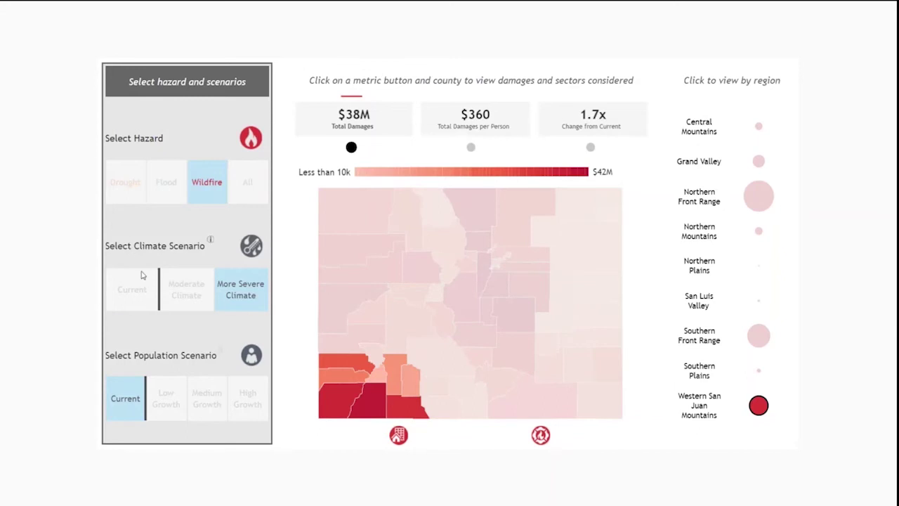
left_click(246, 196)
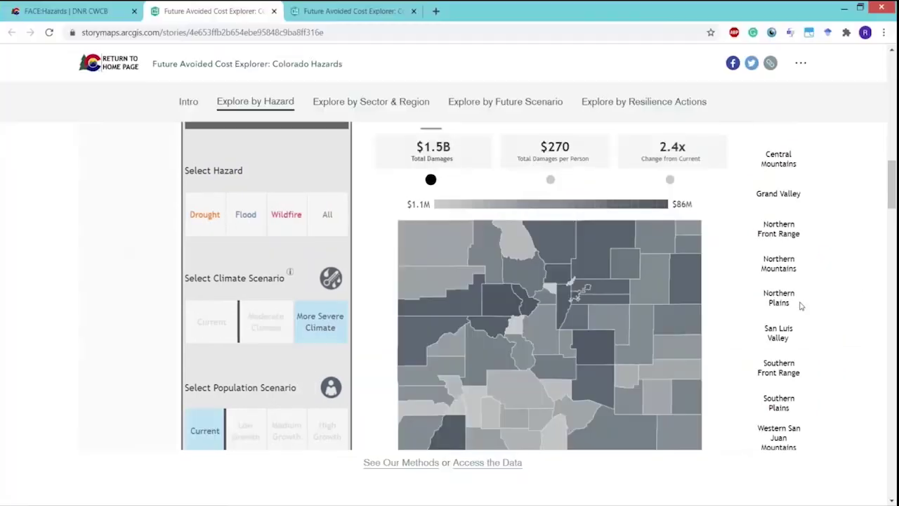
Open the project's downloadable data page from below the dashboard, and expand the damage_results and resilience_table folders.
scroll(774, 297, "down", 1)
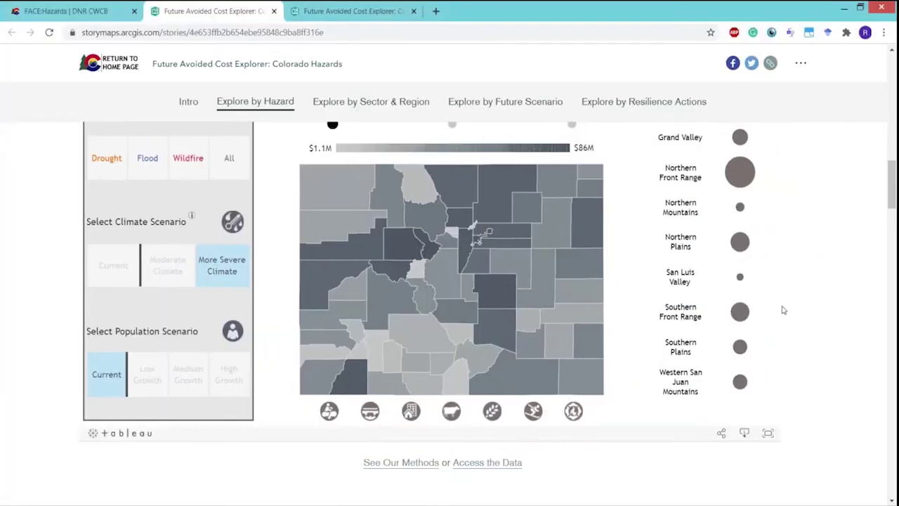
scroll(784, 310, "down", 1)
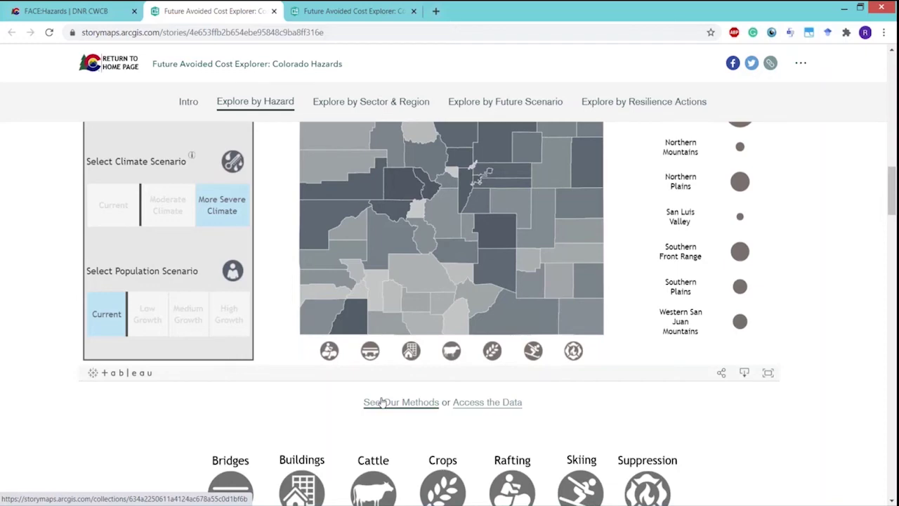
scroll(382, 401, "up", 10)
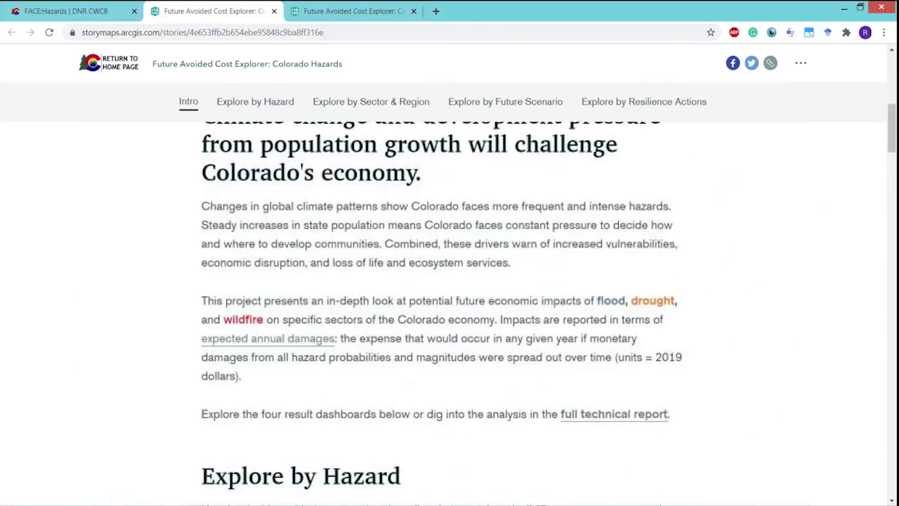
scroll(461, 382, "down", 10)
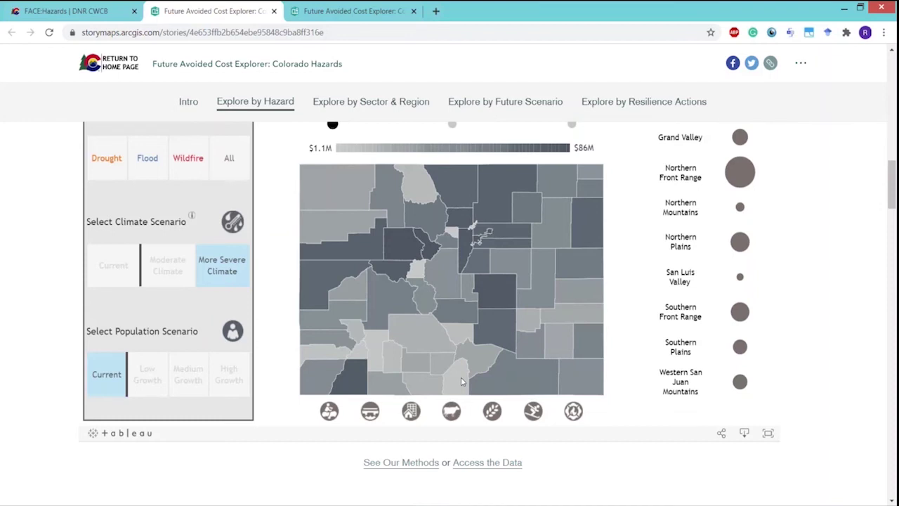
left_click(503, 465)
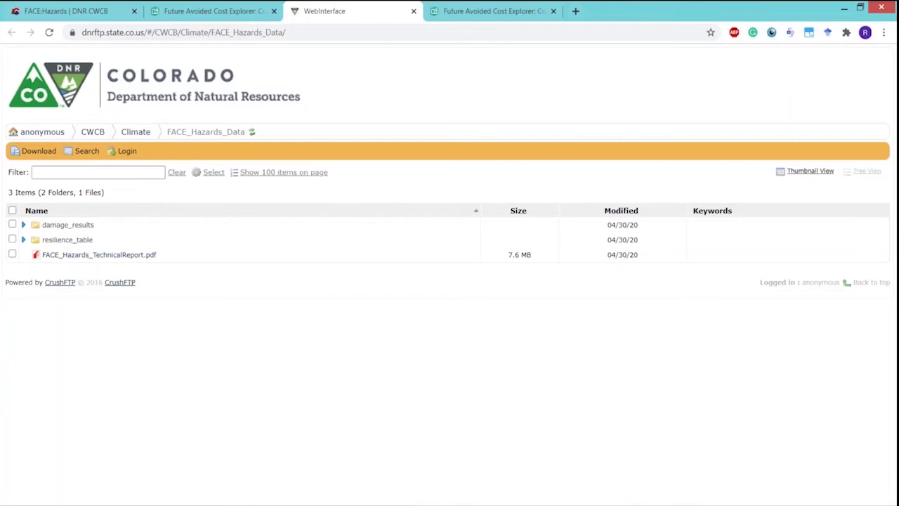
left_click(23, 224)
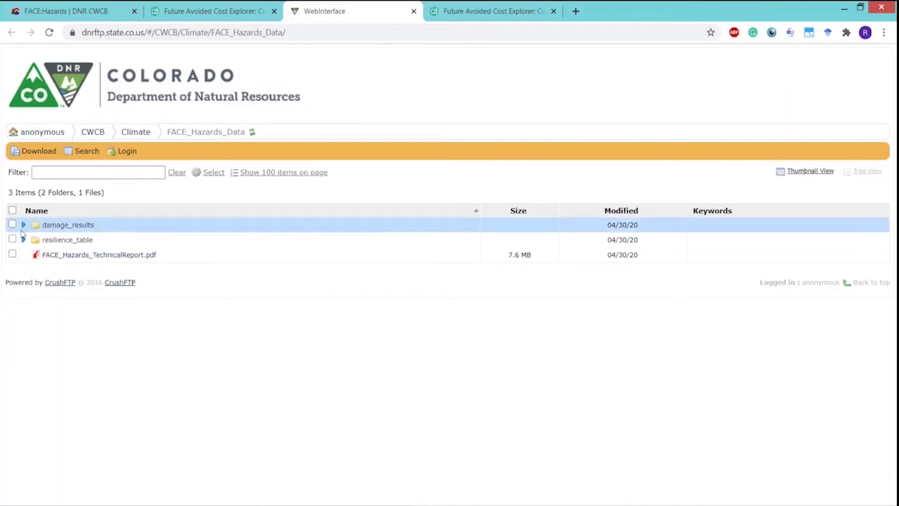
left_click(24, 285)
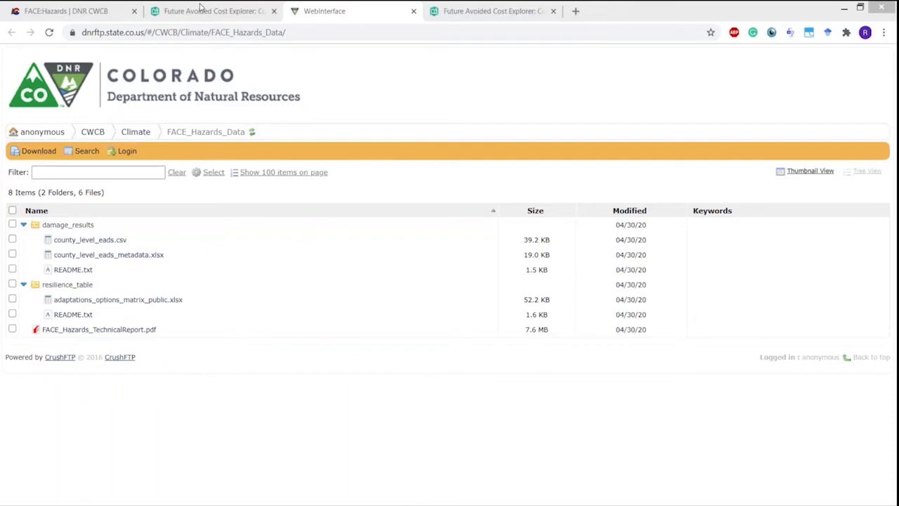
Return to the Colorado Hazards story map and go to the Explore by Sector & Region section.
left_click(200, 10)
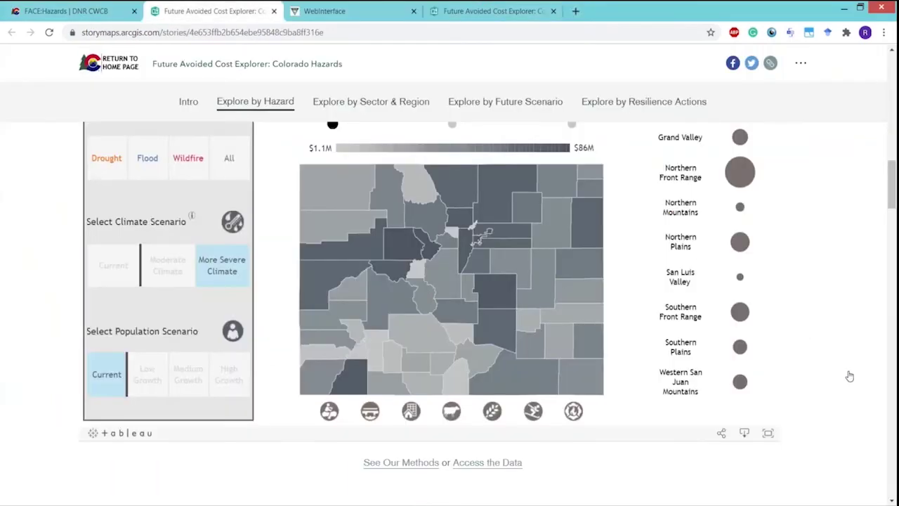
scroll(849, 376, "down", 5)
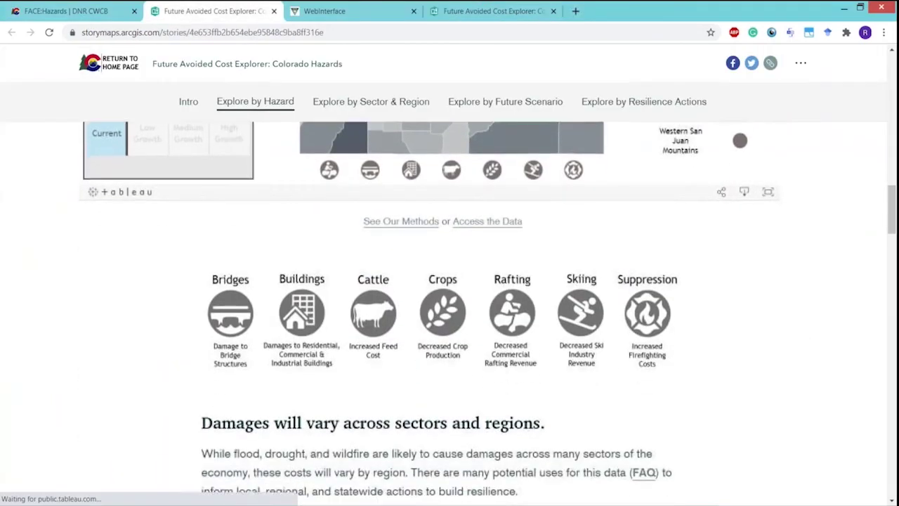
scroll(449, 313, "down", 2)
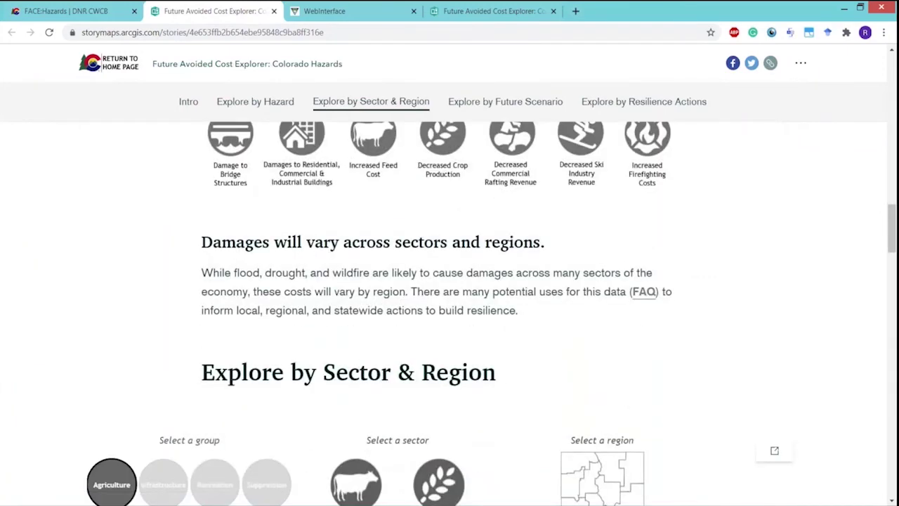
Show the Explore by Sector & Region dashboard in full screen.
scroll(449, 314, "down", 2)
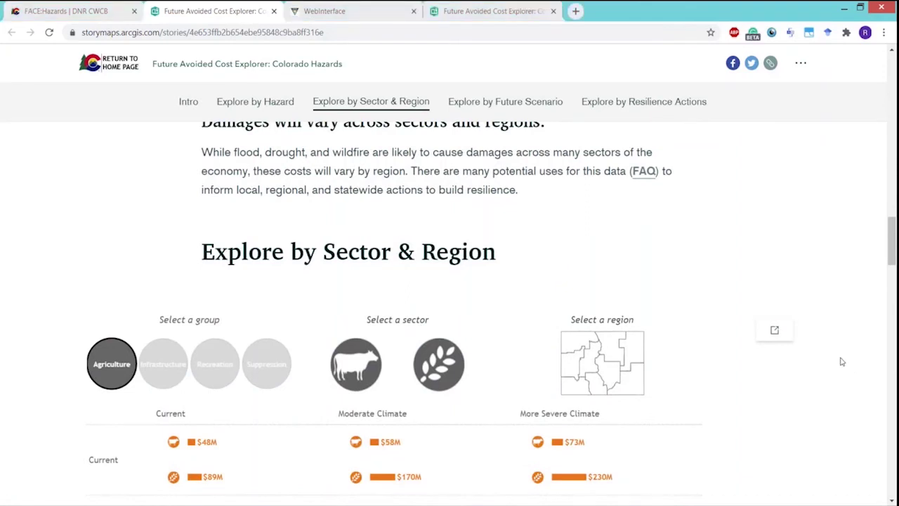
scroll(838, 362, "down", 4)
scroll(838, 362, "down", 1)
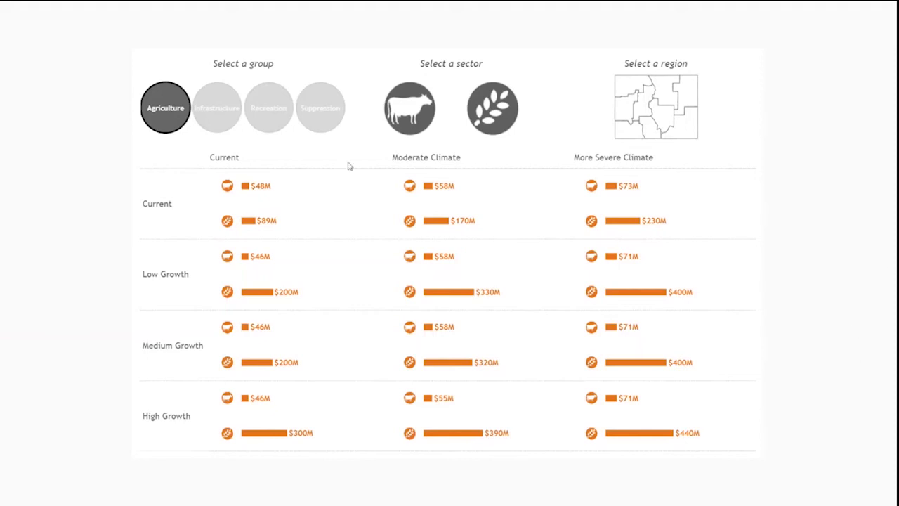
left_click(276, 117)
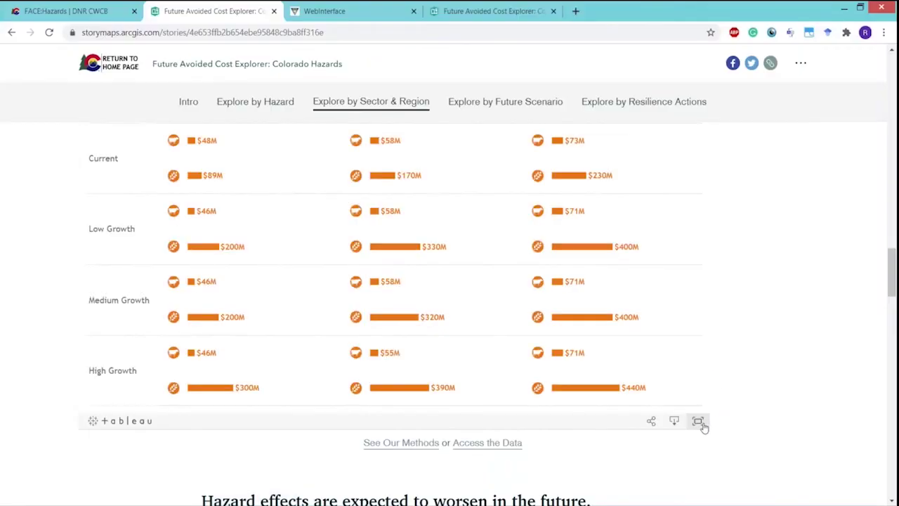
left_click(698, 421)
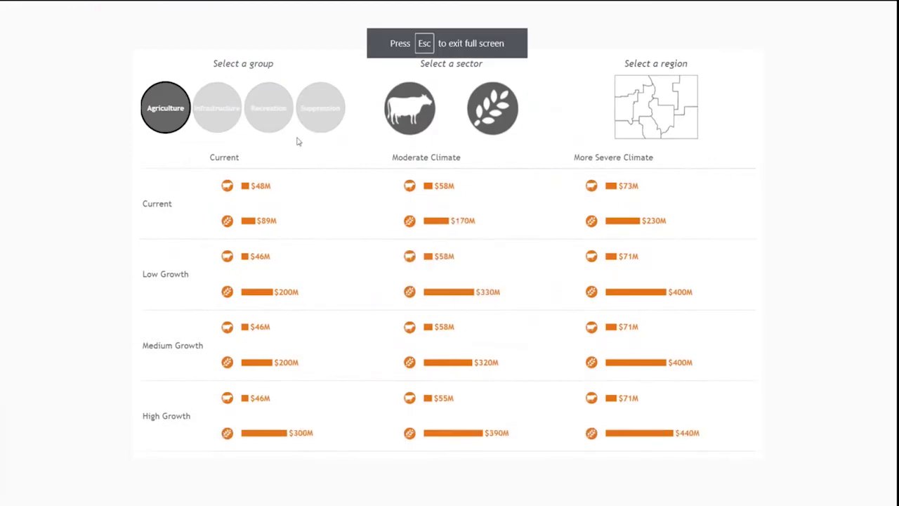
View Recreation damages for the Skiing sector in the Central Mountains region, examining the Current and Moderate Climate values at current population.
left_click(271, 107)
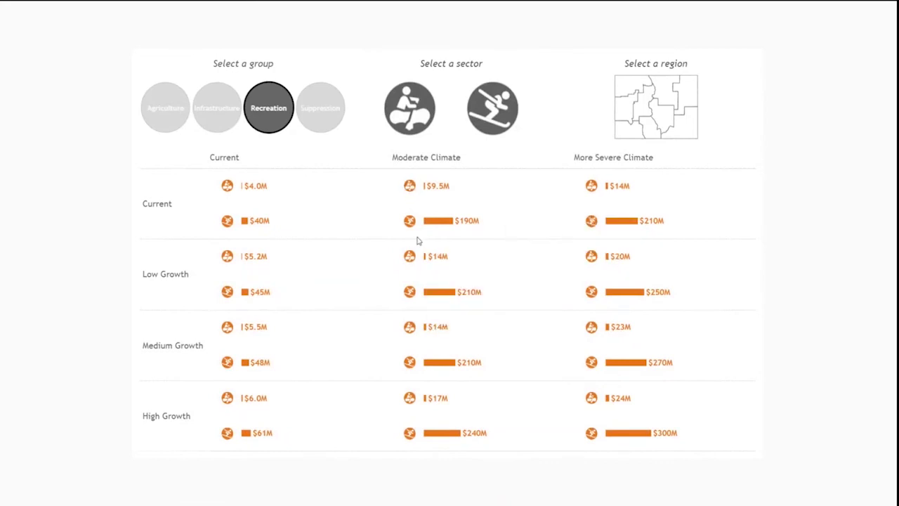
left_click(482, 113)
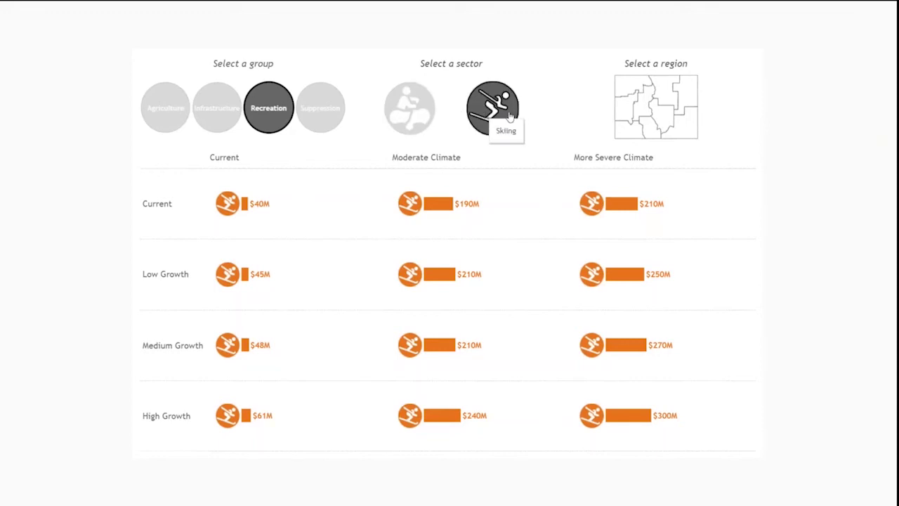
left_click(641, 108)
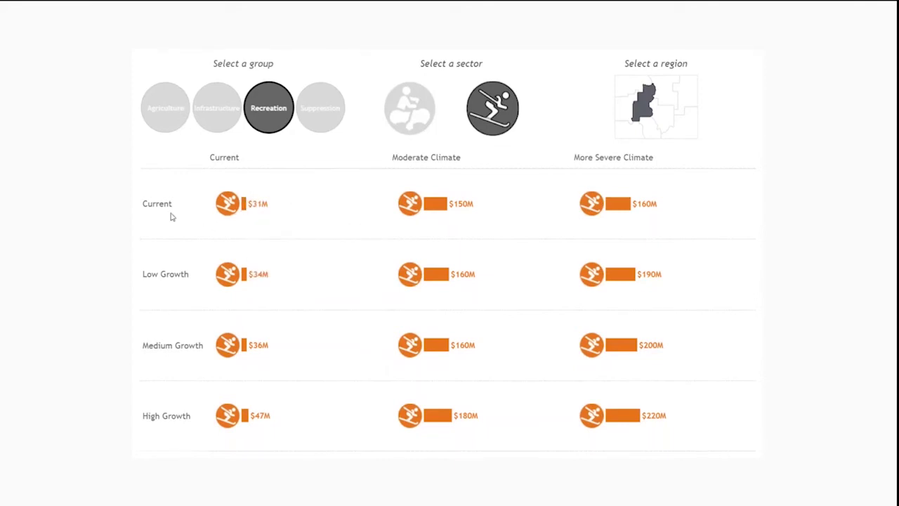
mouse_move(253, 213)
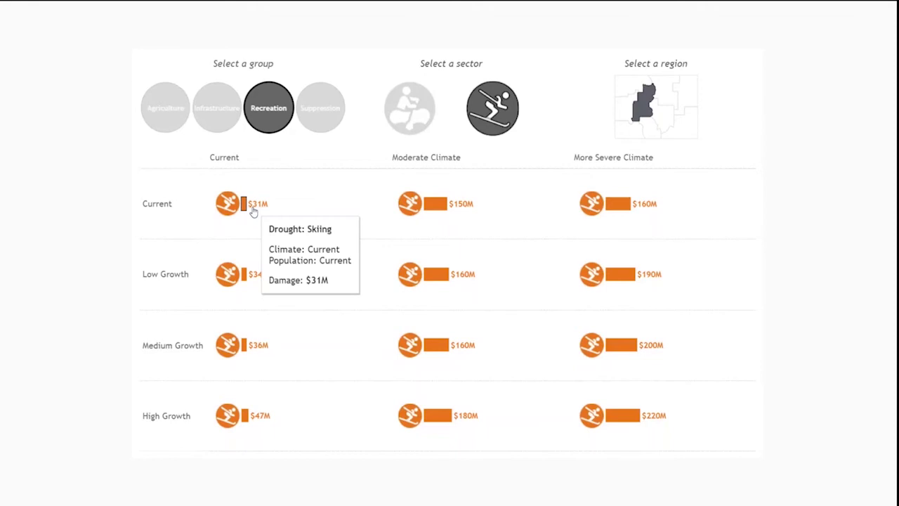
mouse_move(453, 211)
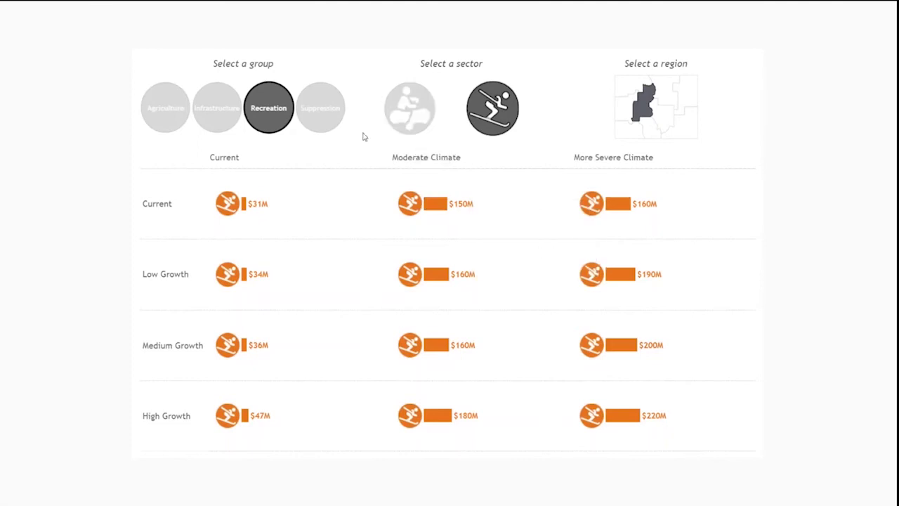
Set the region to Southern Plains and check its damages for Boating, the Infrastructure group and the Agriculture group.
left_click(676, 127)
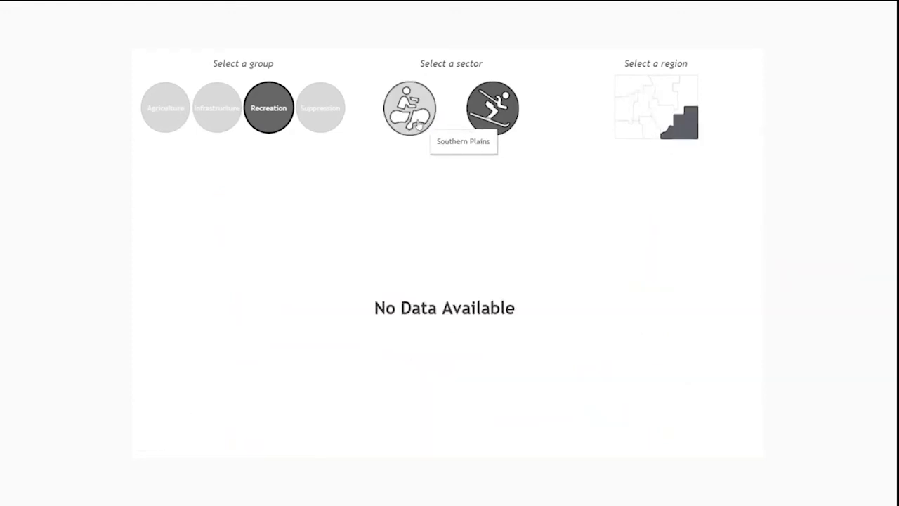
left_click(425, 128)
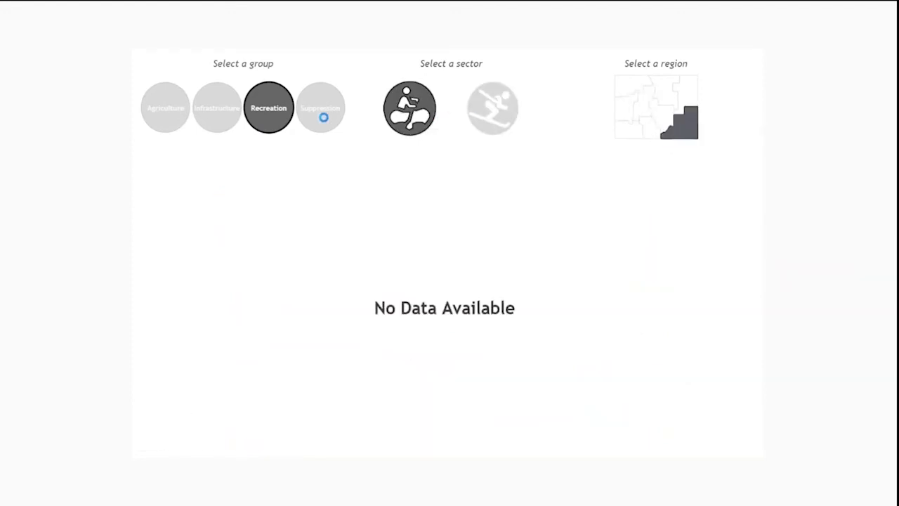
left_click(217, 108)
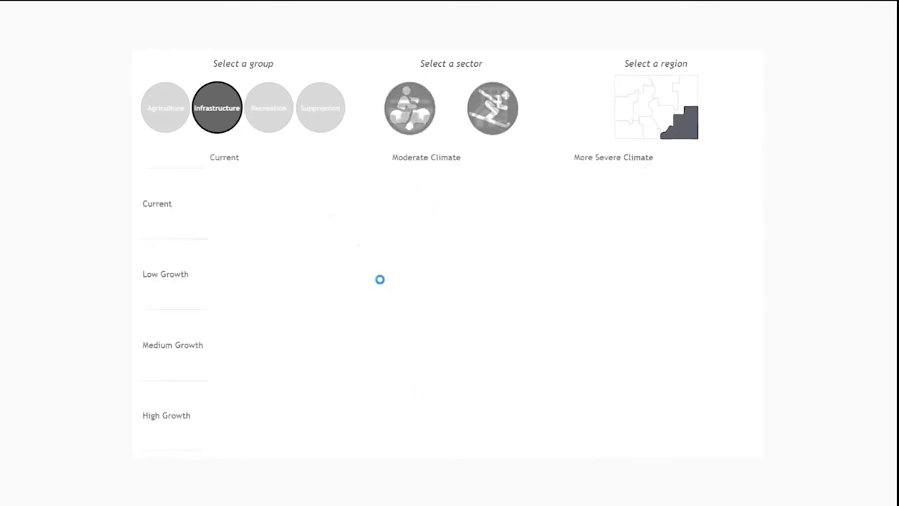
mouse_move(445, 383)
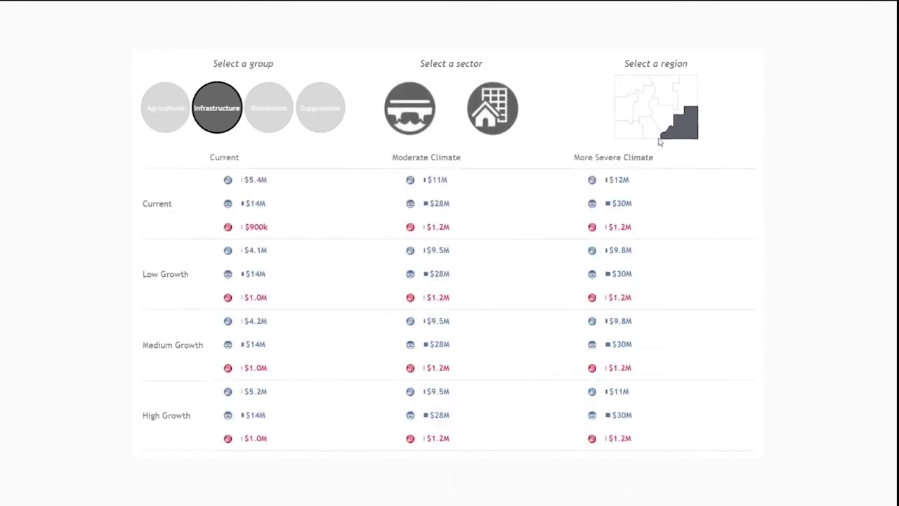
left_click(172, 123)
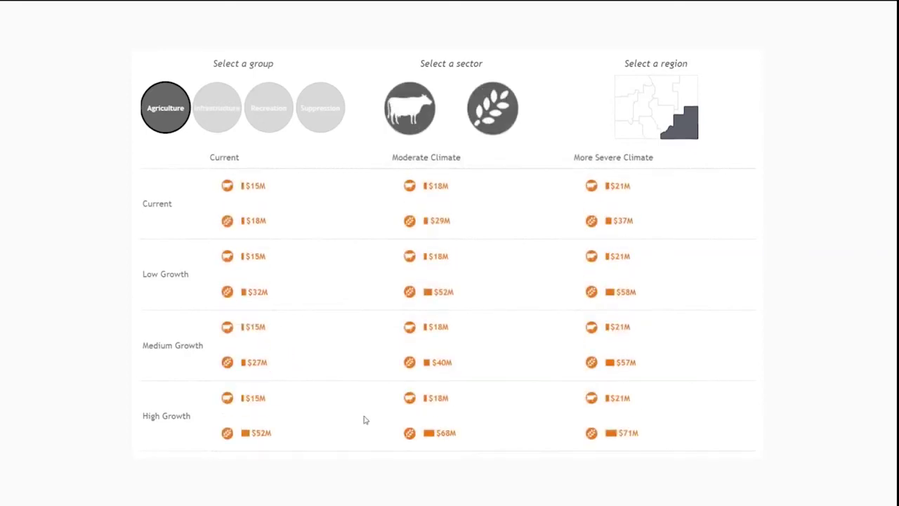
mouse_move(420, 441)
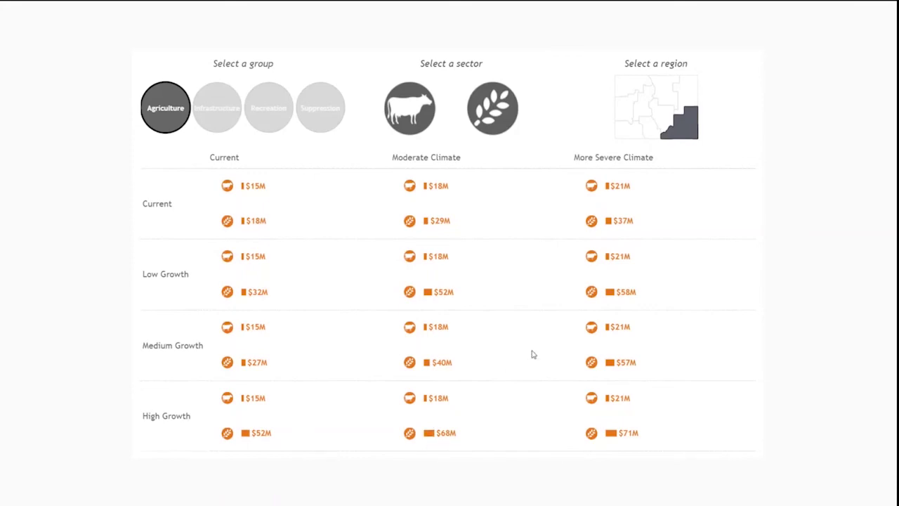
Leave the sector dashboard and show the Explore by Future Scenario dashboard in full screen.
scroll(808, 332, "down", 3)
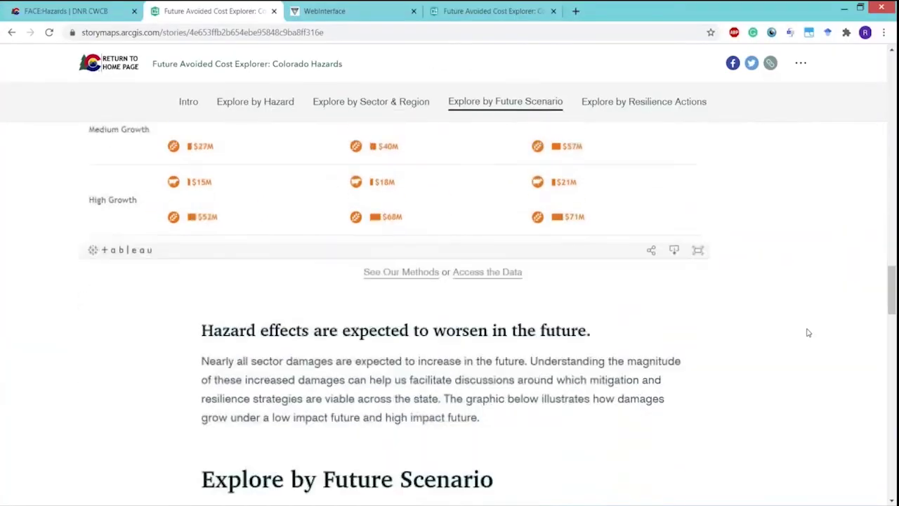
scroll(808, 332, "down", 4)
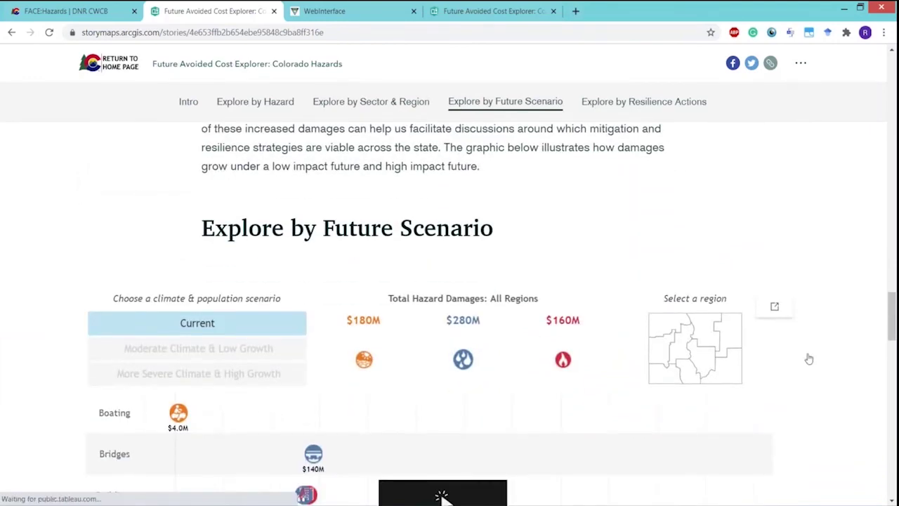
scroll(782, 495, "down", 2)
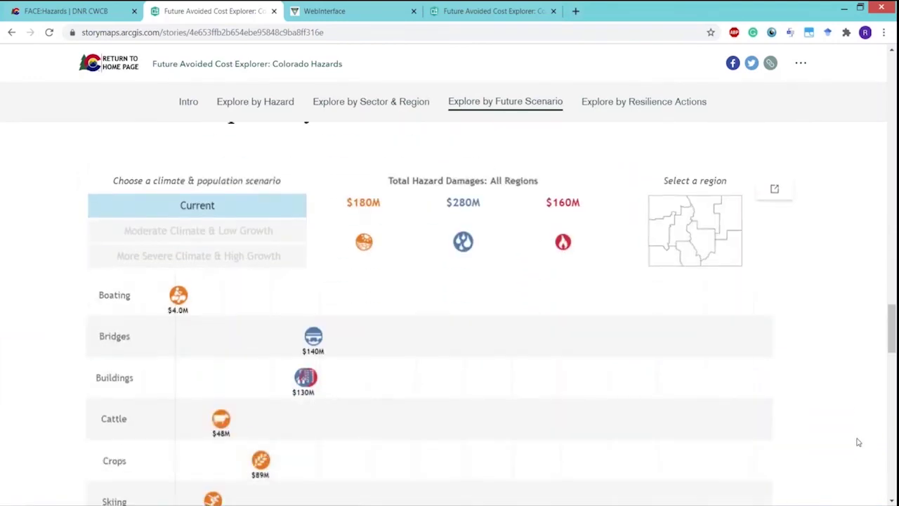
scroll(528, 401, "up", 2)
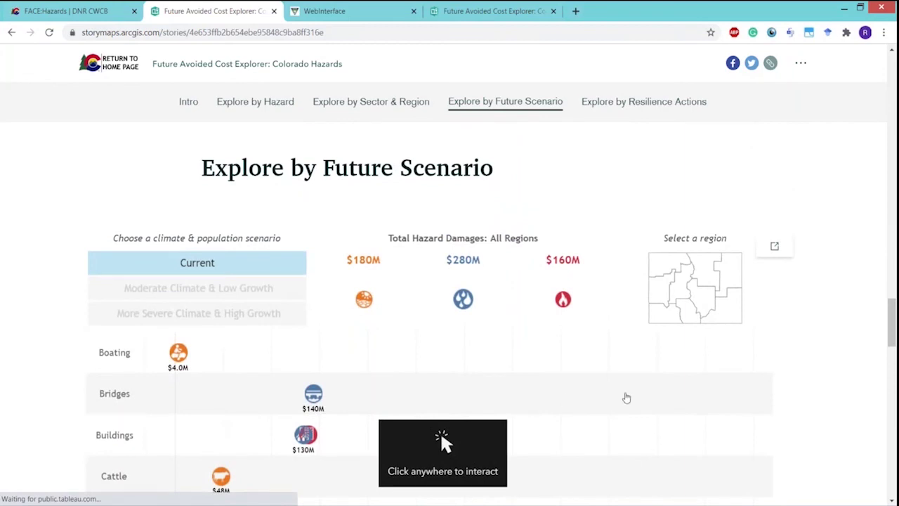
scroll(853, 391, "down", 3)
scroll(852, 391, "down", 2)
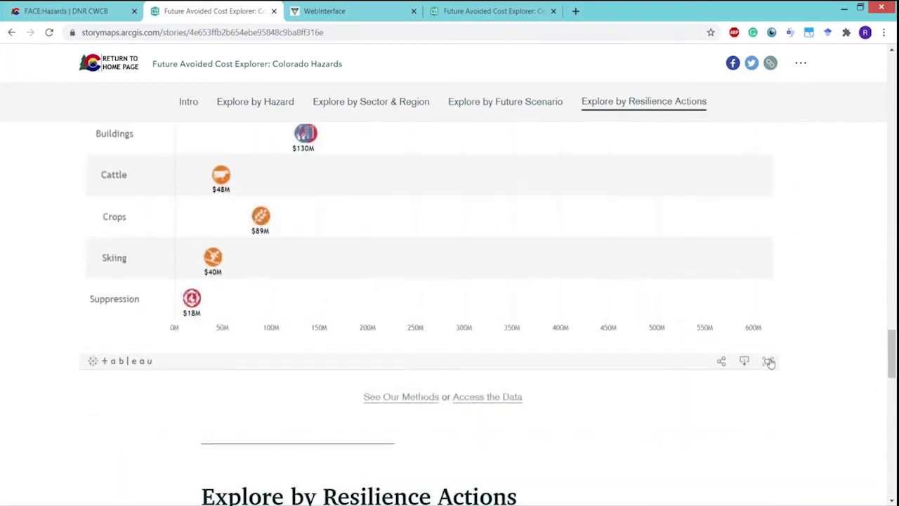
left_click(768, 360)
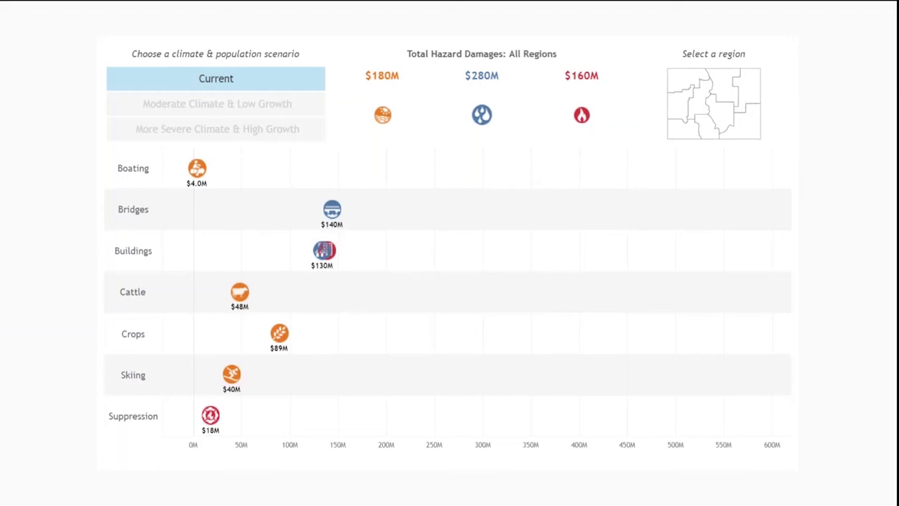
Select the Northern Plains region and view its damages under Moderate Climate & Low Growth and More Severe Climate & High Growth.
left_click(755, 91)
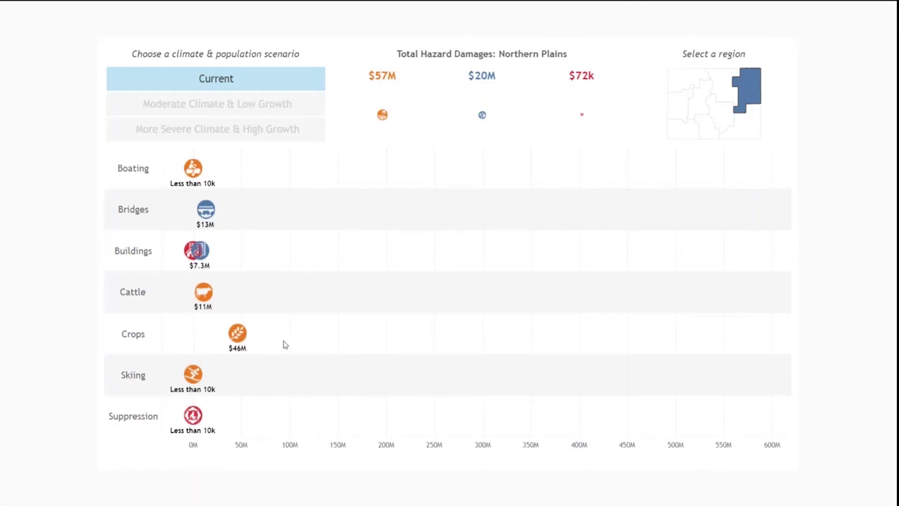
left_click(235, 104)
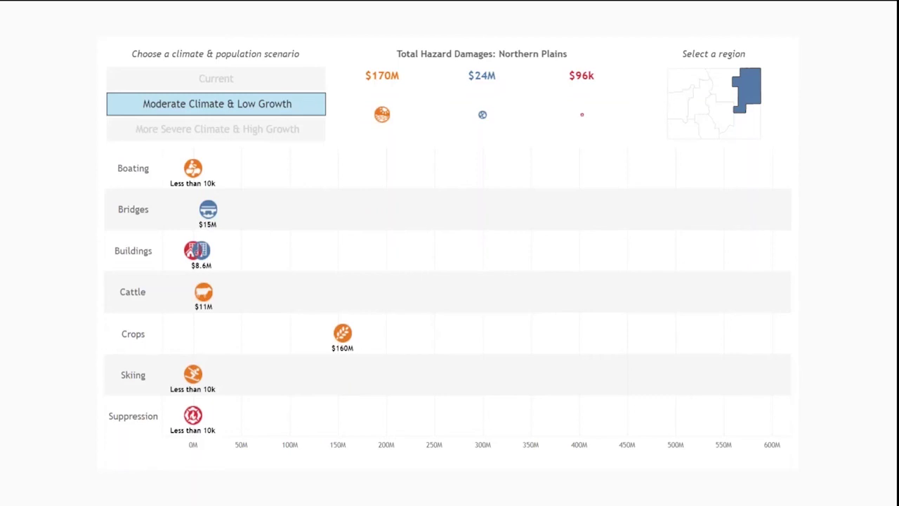
left_click(222, 126)
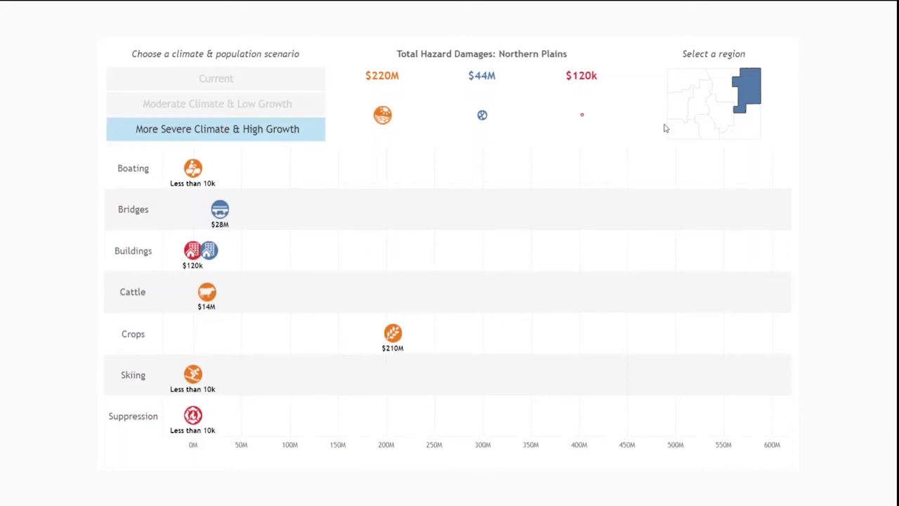
View More Severe Climate & High Growth damages for San Luis Valley, Central Mountains and Northern Front Range, and set the scenario to Current.
left_click(705, 129)
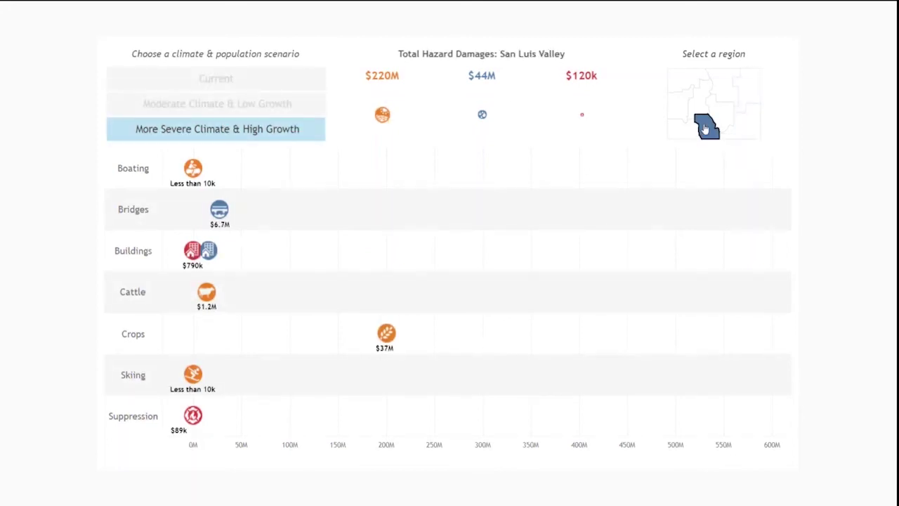
left_click(701, 101)
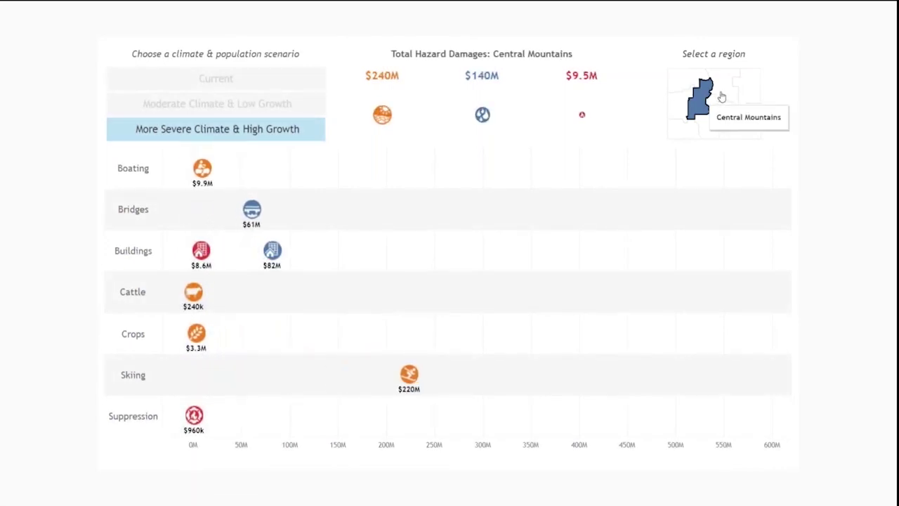
left_click(721, 97)
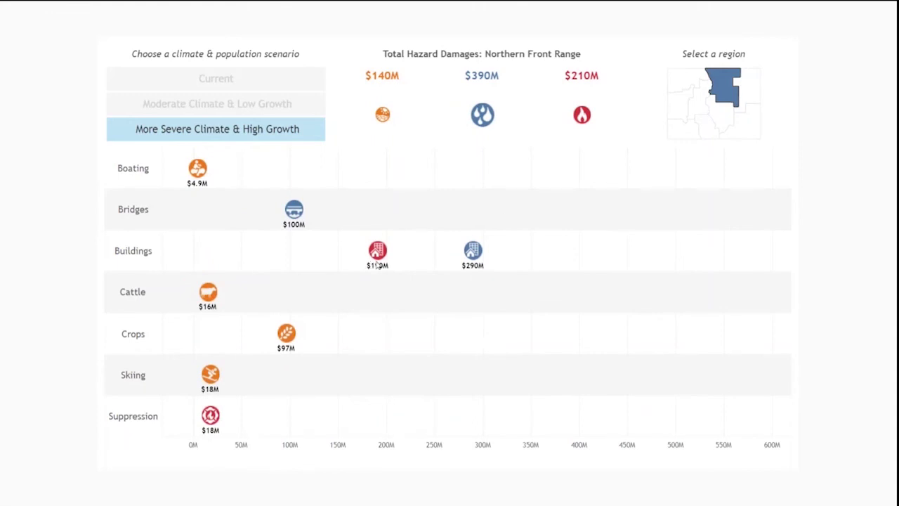
left_click(273, 87)
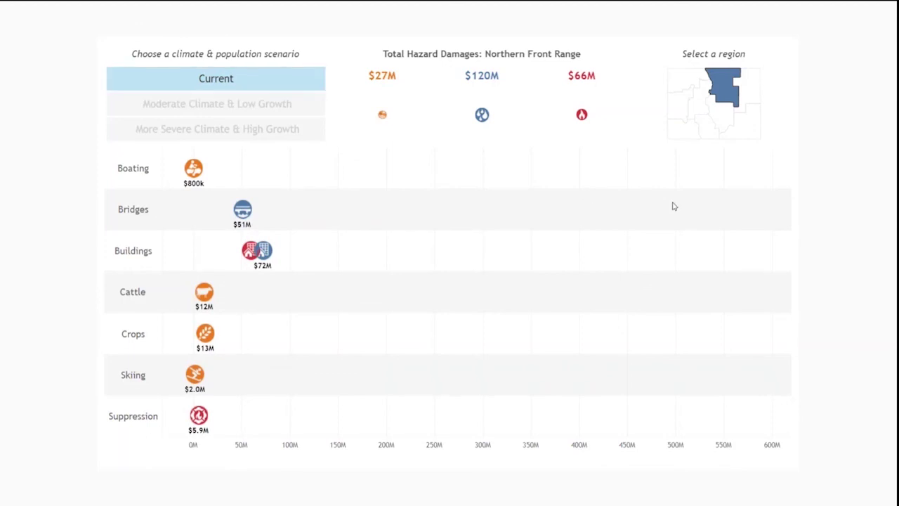
Exit the full-screen scenario dashboard and review the Explore by Resilience Actions section down to its drought actions chart.
key("Escape")
scroll(829, 291, "down", 2)
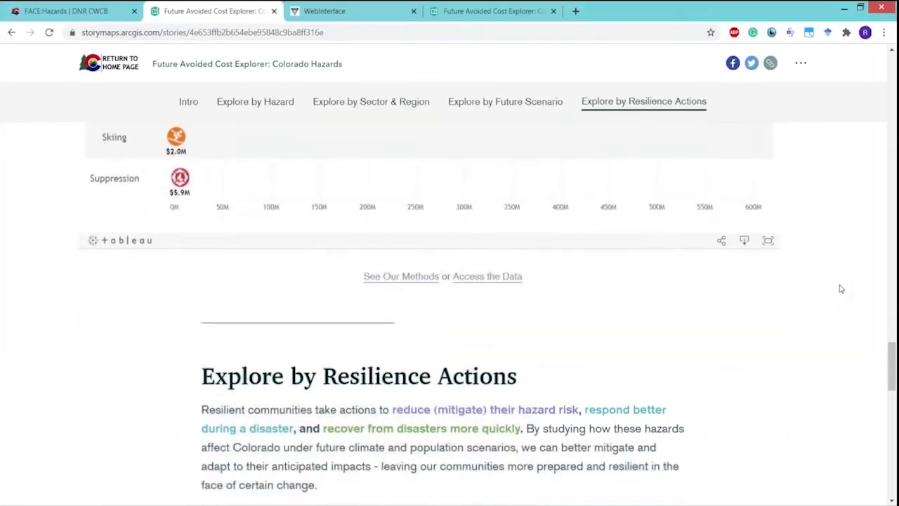
scroll(841, 289, "down", 3)
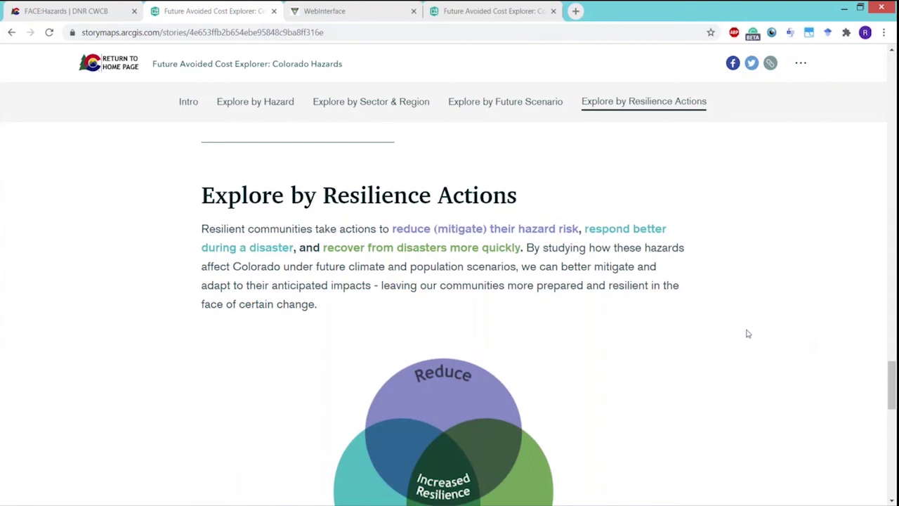
scroll(744, 329, "down", 2)
scroll(744, 327, "down", 5)
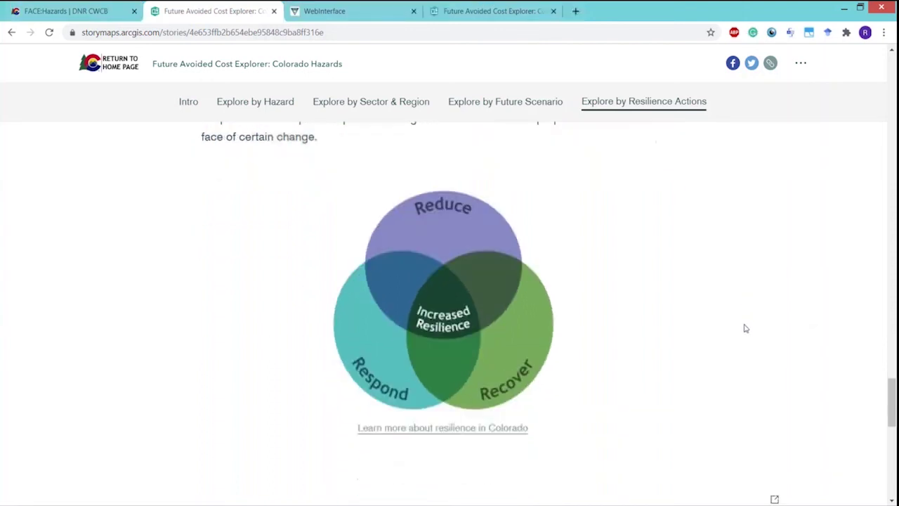
scroll(439, 447, "up", 3)
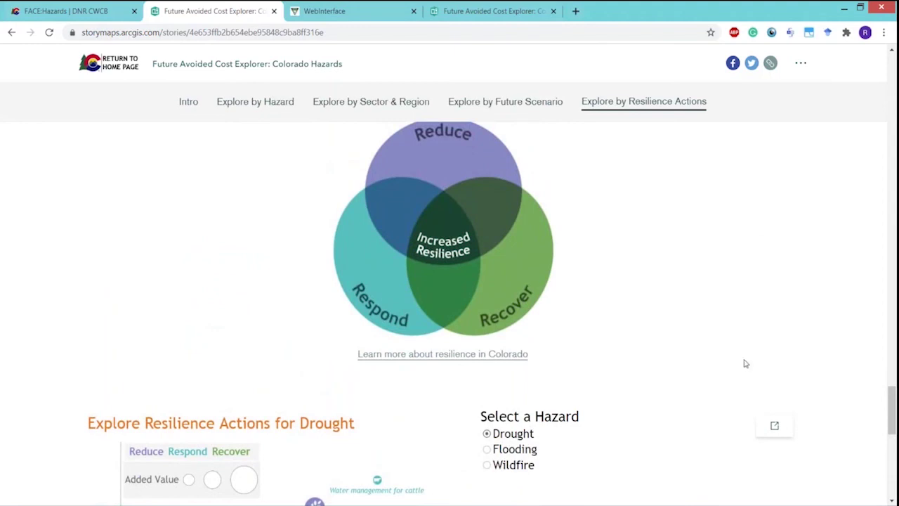
scroll(745, 363, "down", 6)
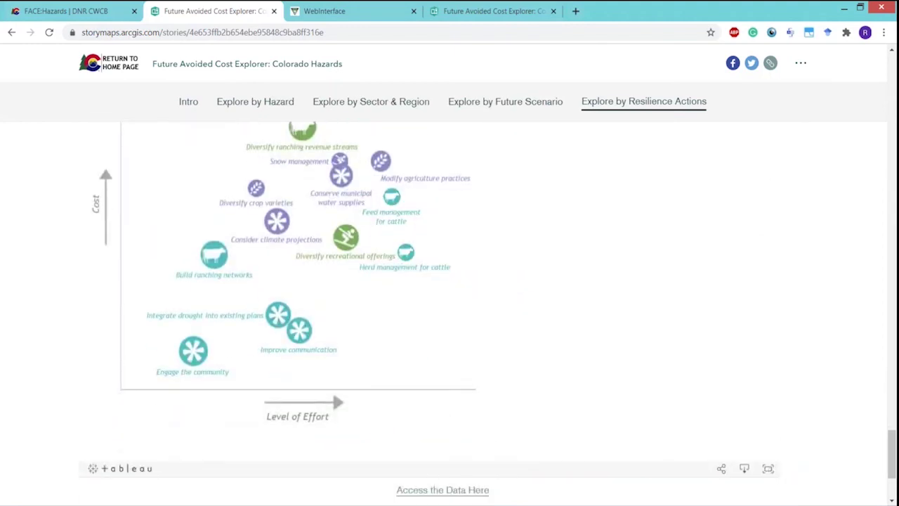
Show the resilience actions chart in full screen and open the details of the drought action Conserve municipal water supplies.
left_click(767, 467)
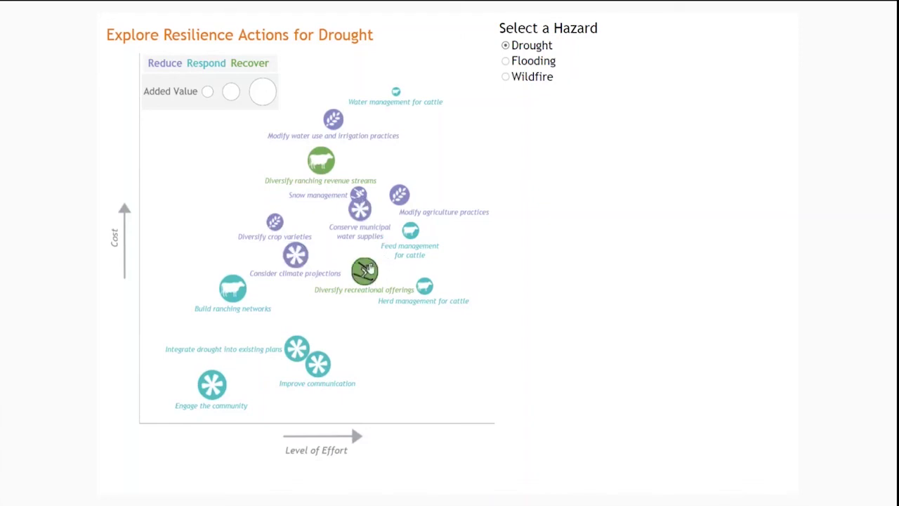
left_click(367, 230)
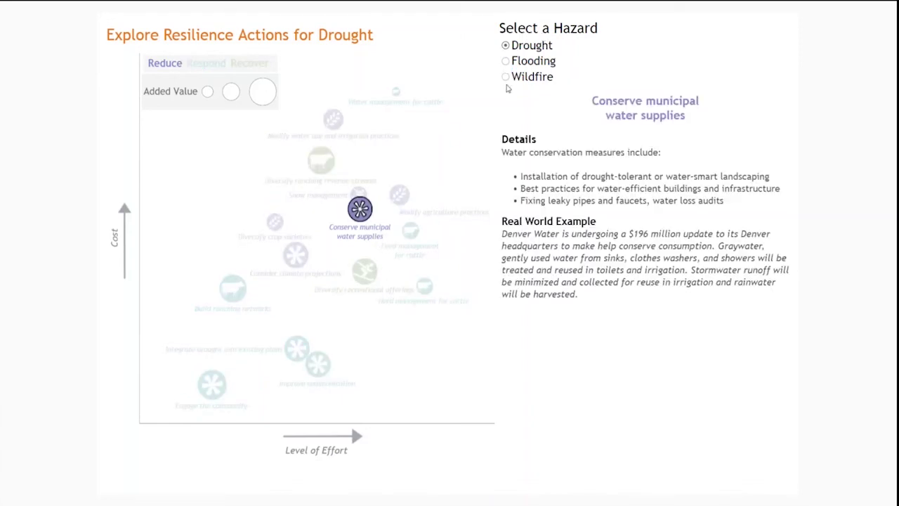
Compare the resilience actions charts for Flooding and Wildfire, and return to the Drought chart.
left_click(505, 61)
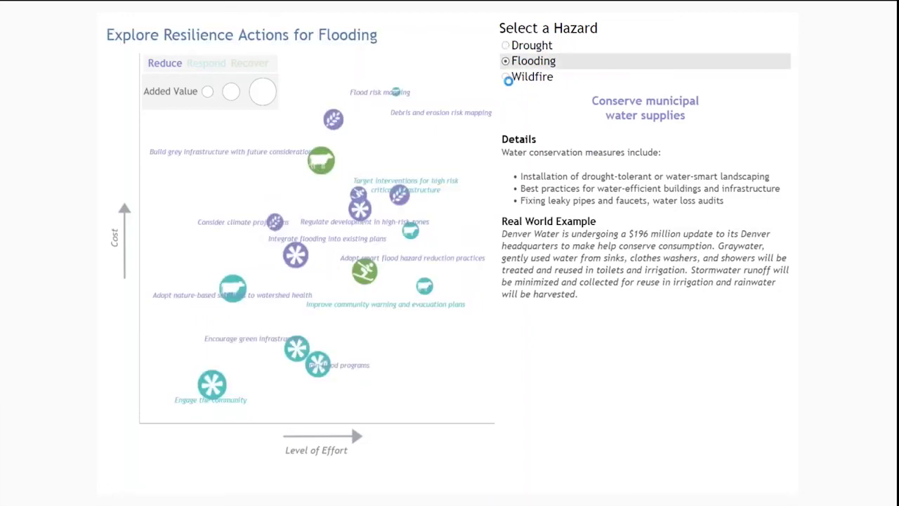
left_click(505, 77)
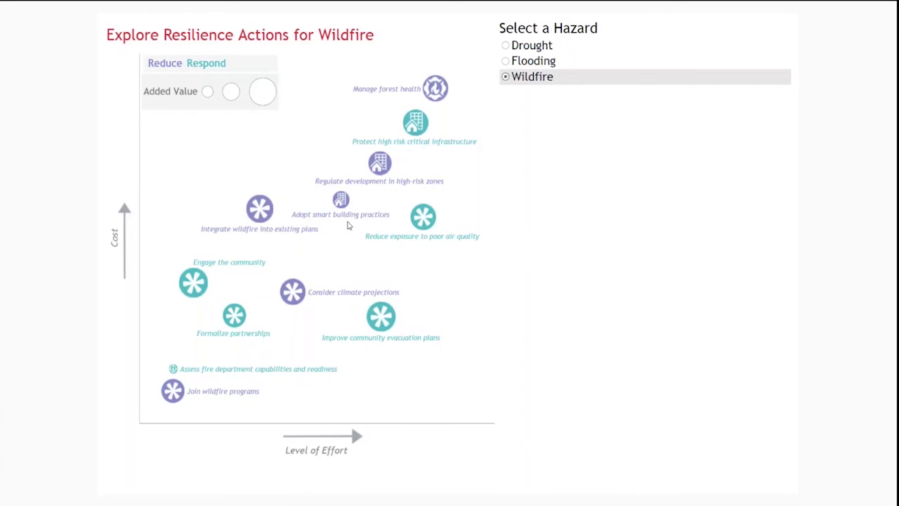
left_click(505, 46)
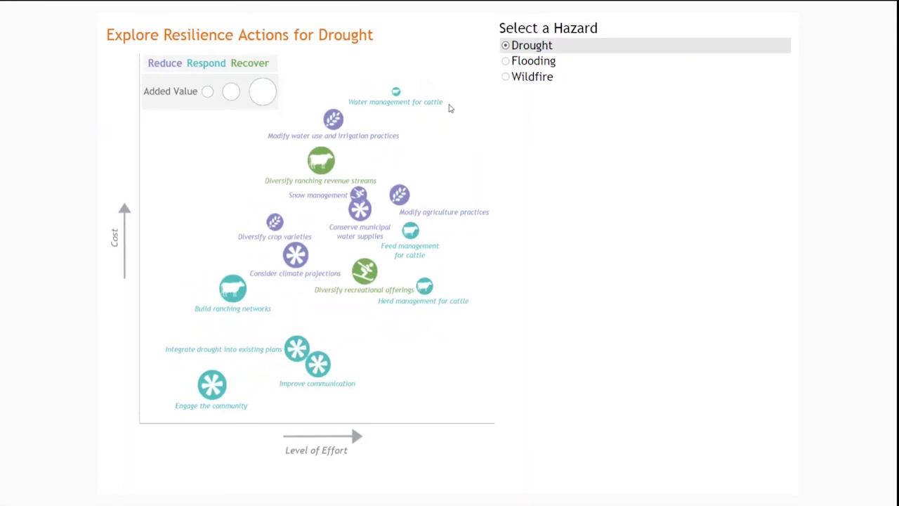
View the details of the wildfire action Regulate development in high-risk zones, and exit full screen to reach the data link below the chart.
left_click(505, 78)
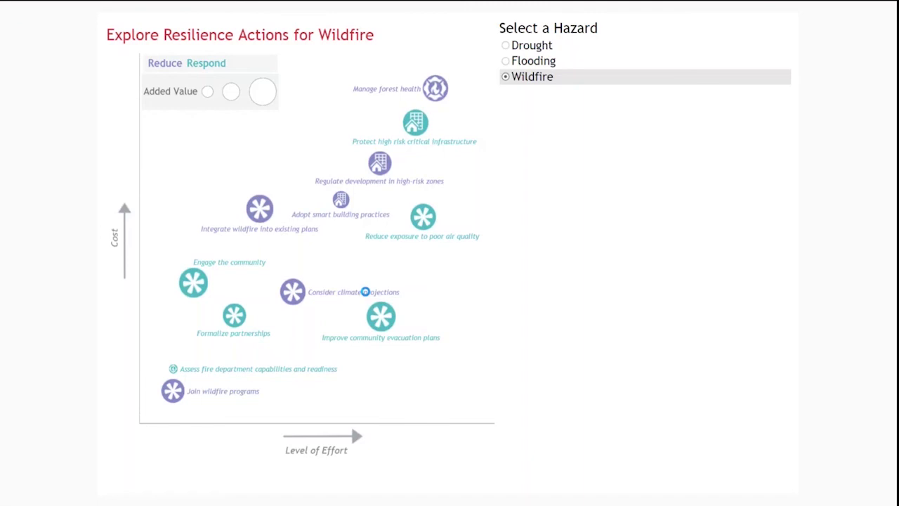
left_click(379, 162)
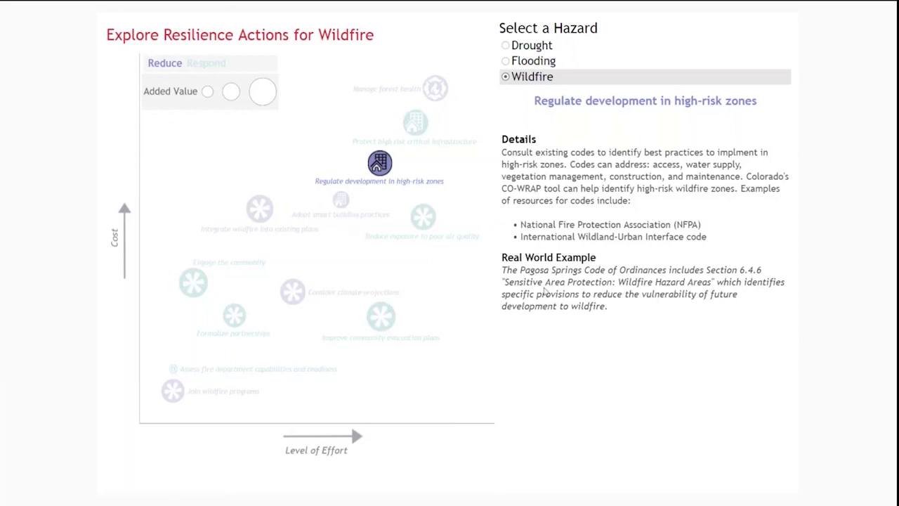
key("Escape")
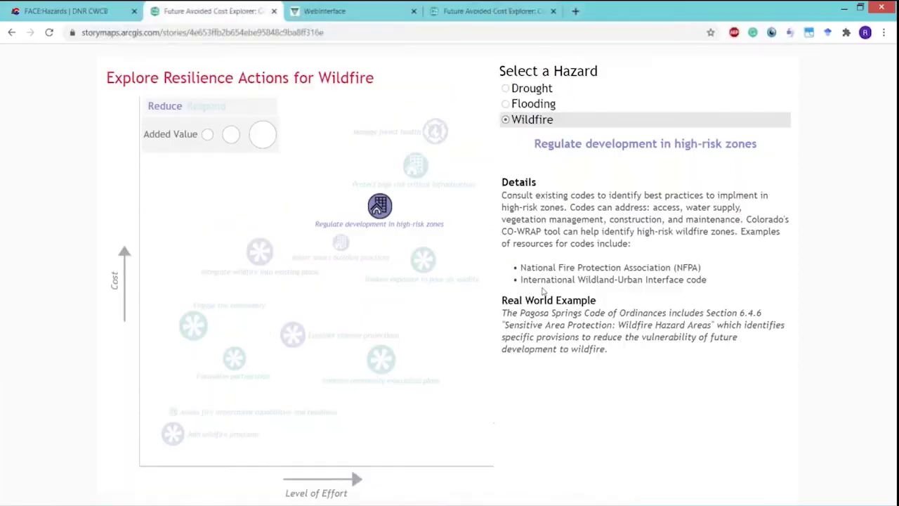
scroll(542, 291, "down", 2)
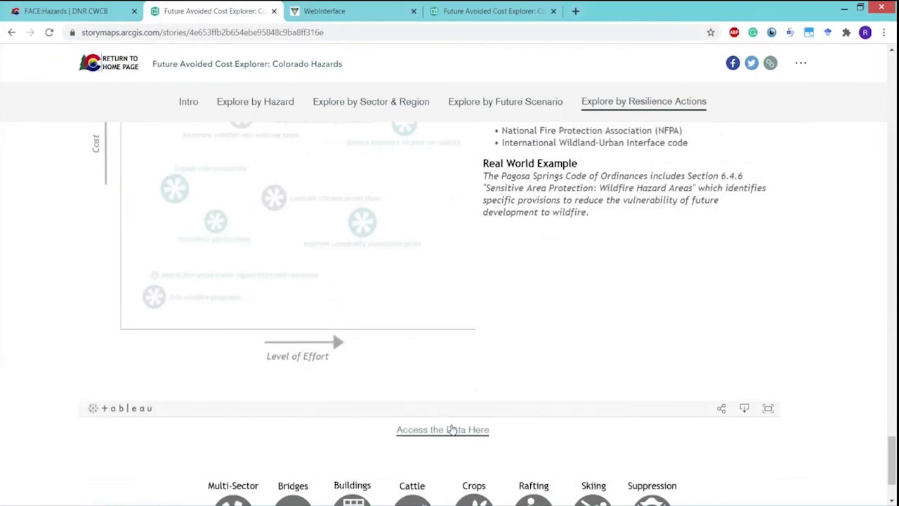